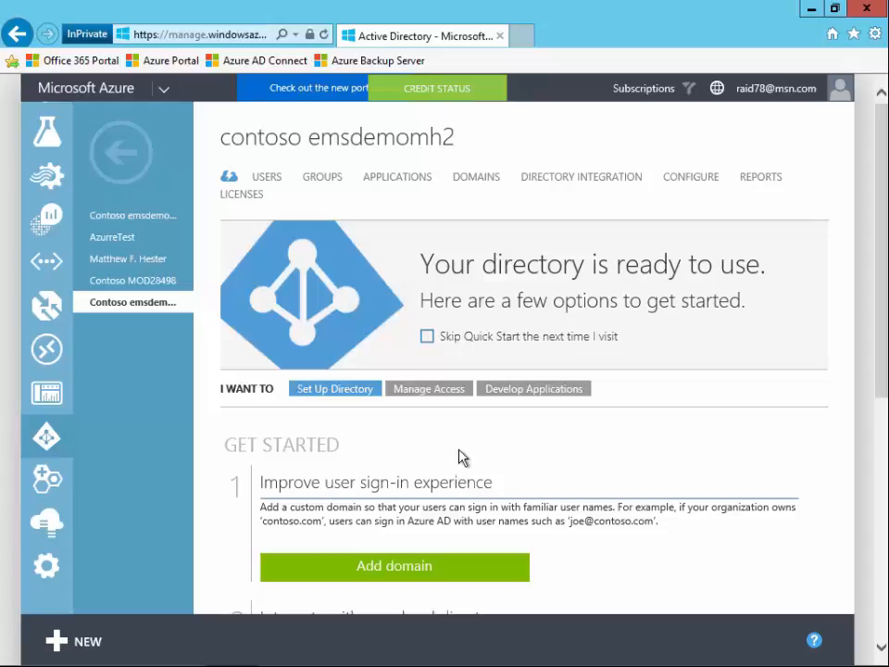
Open the directory's applications and start adding an application from the gallery.
{"action": "left_click", "coordinate": [410, 189]}
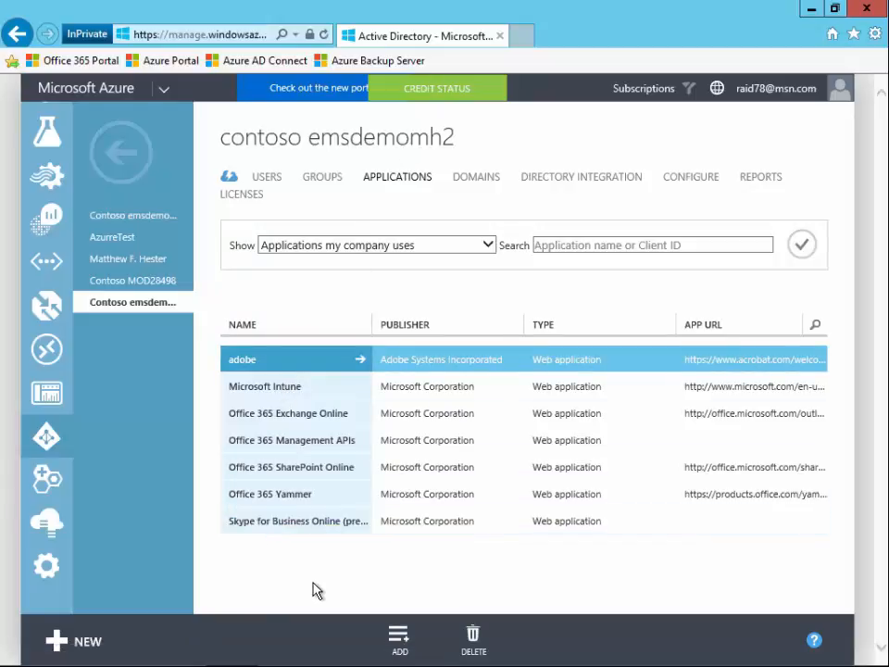
{"action": "left_click", "coordinate": [407, 651]}
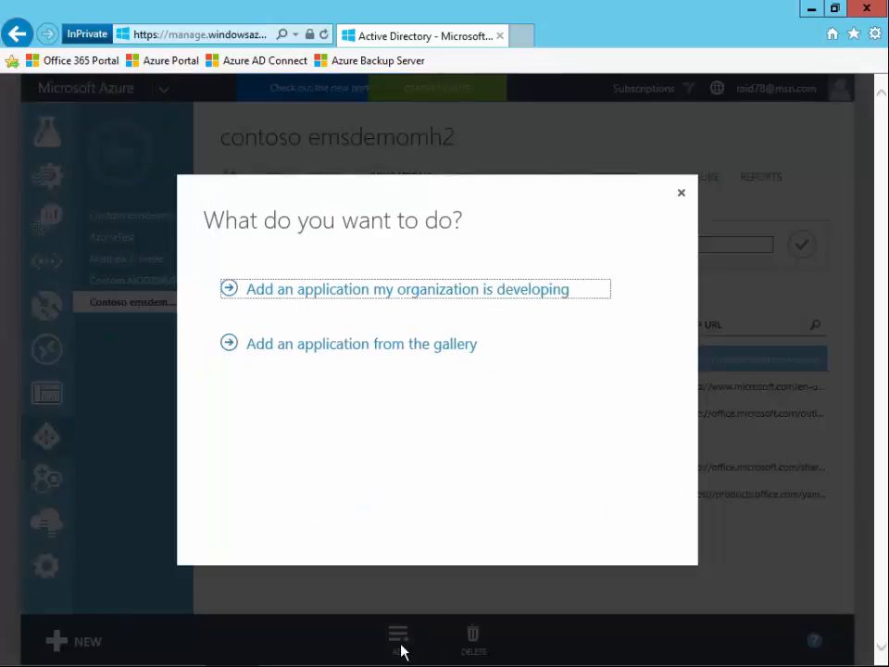
{"action": "left_click", "coordinate": [371, 353]}
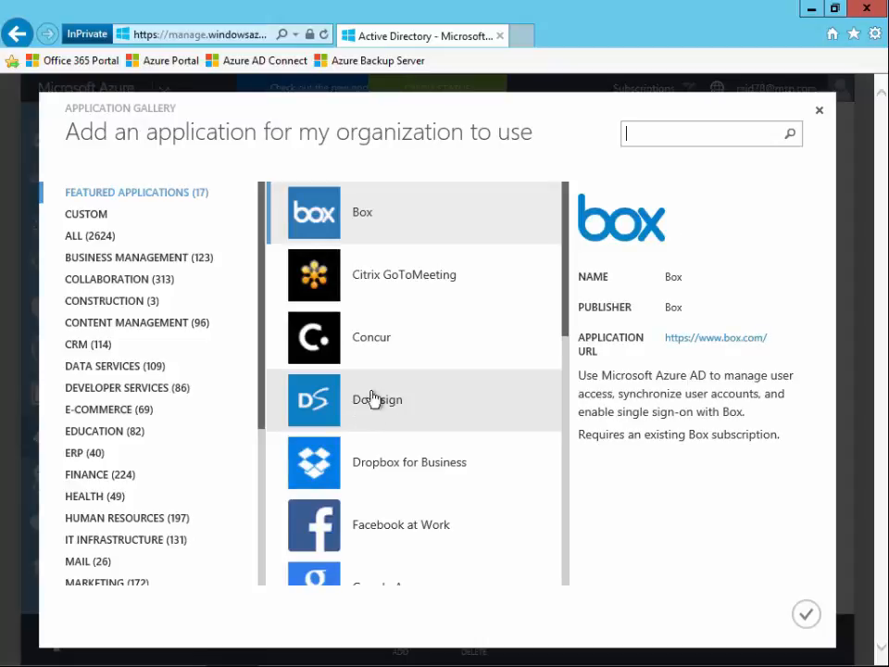
Browse the gallery categories, search for salesforce, and add the Salesforce application.
{"action": "left_click", "coordinate": [93, 237]}
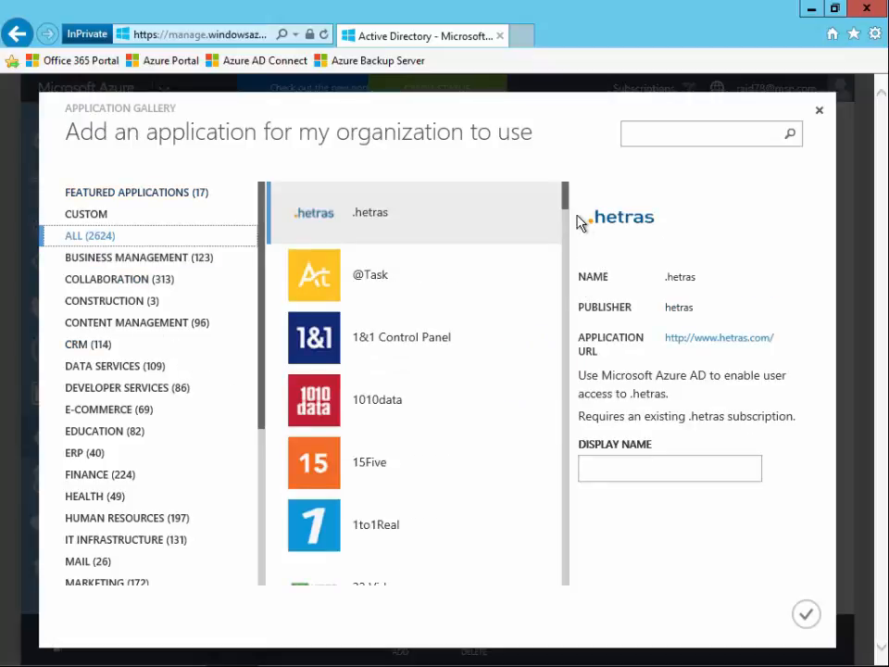
{"action": "scroll", "coordinate": [571, 208], "scroll_direction": "down", "scroll_amount": 8}
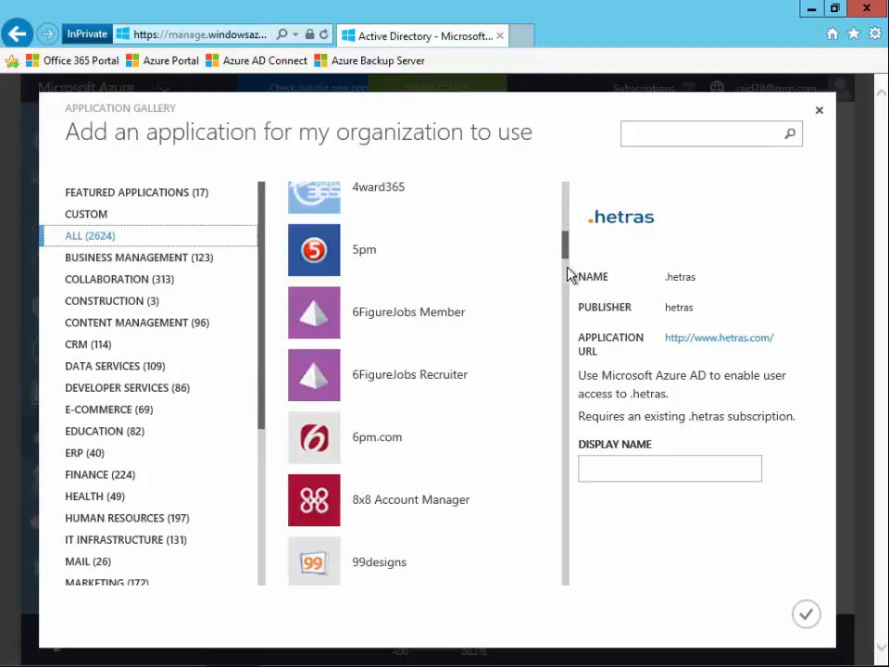
{"action": "scroll", "coordinate": [561, 356], "scroll_direction": "down", "scroll_amount": 9}
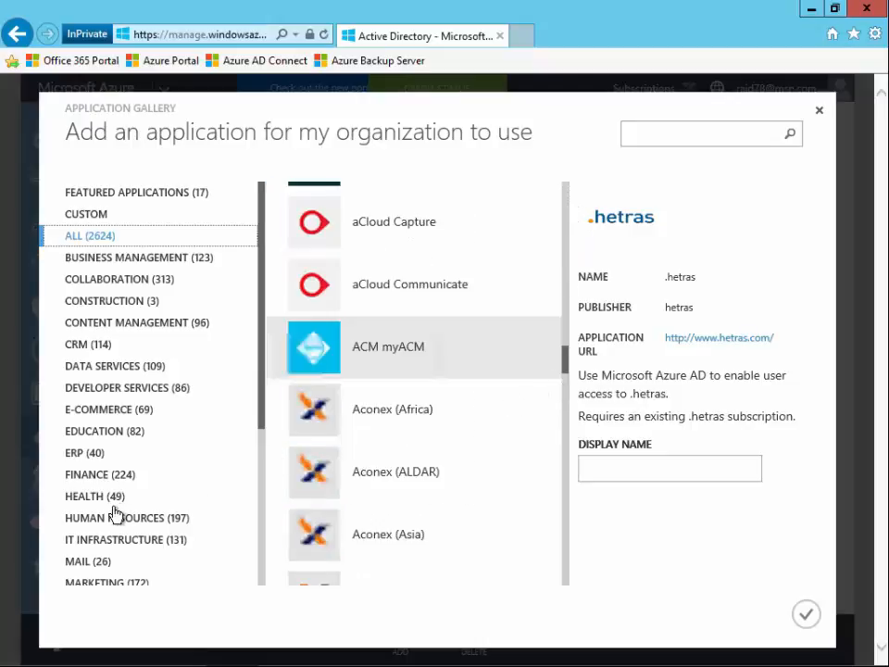
{"action": "left_click", "coordinate": [109, 506]}
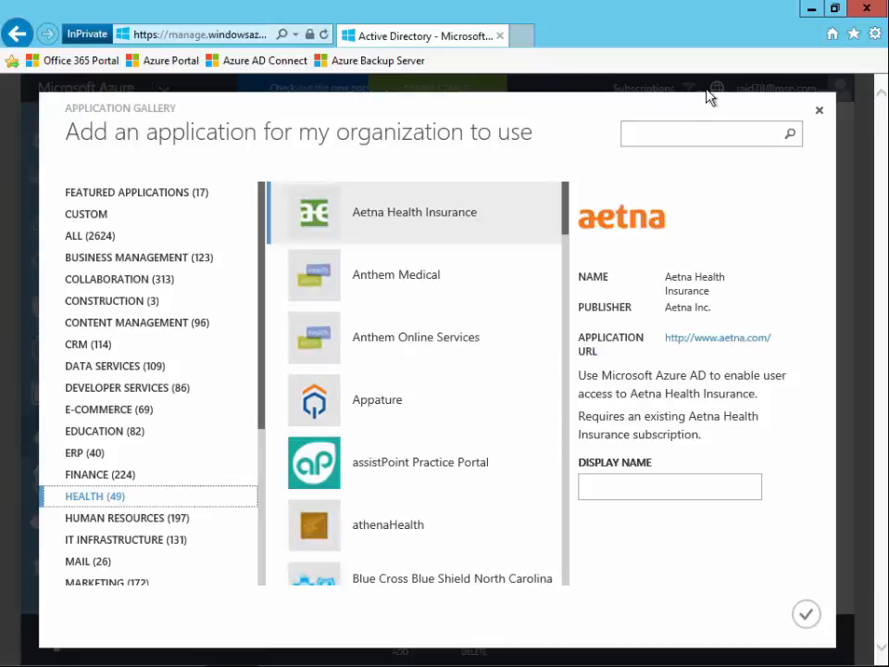
{"action": "left_click", "coordinate": [684, 137]}
{"action": "type", "text": "sal"}
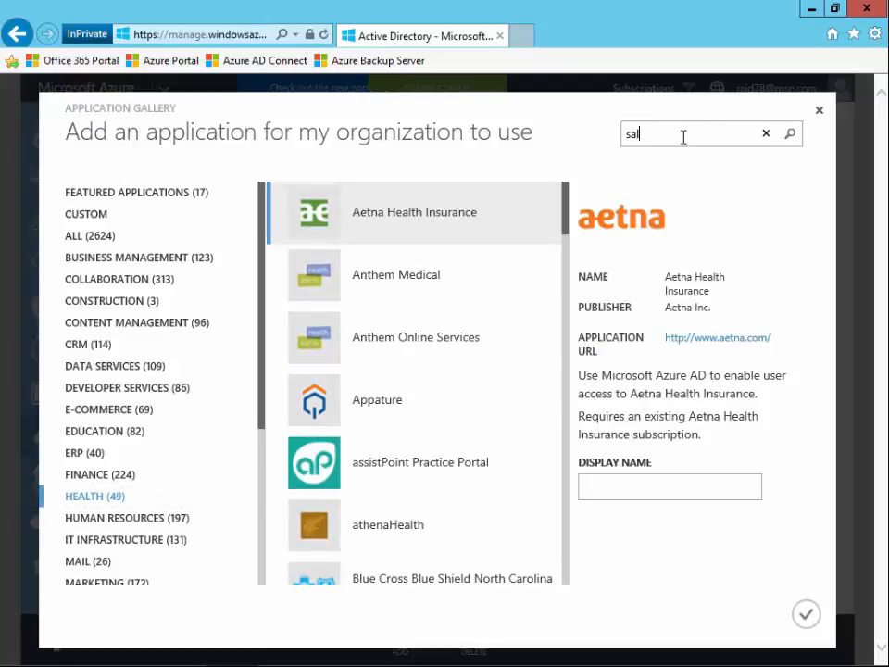
{"action": "type", "text": "esforce"}
{"action": "left_click", "coordinate": [792, 136]}
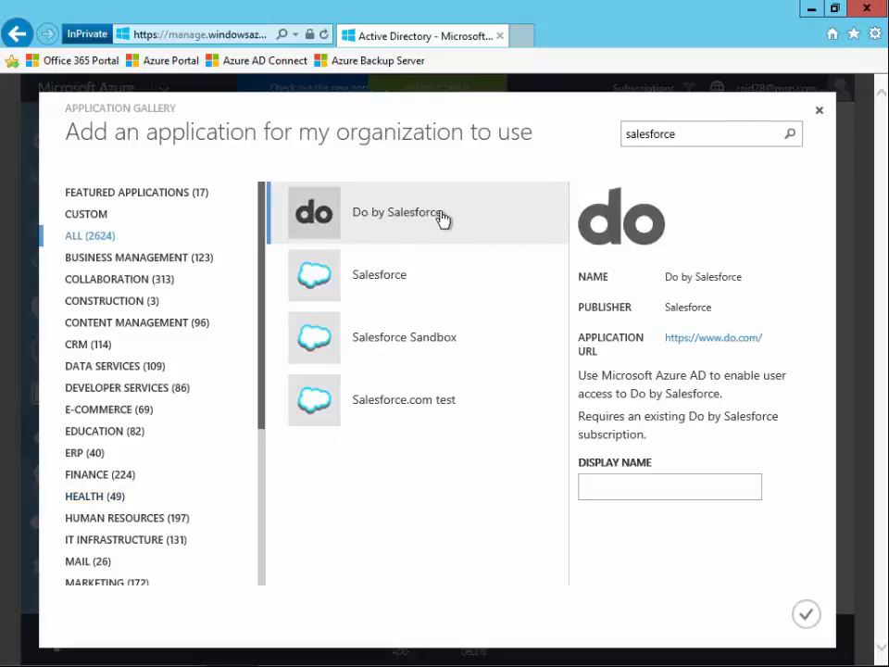
{"action": "left_click", "coordinate": [380, 287]}
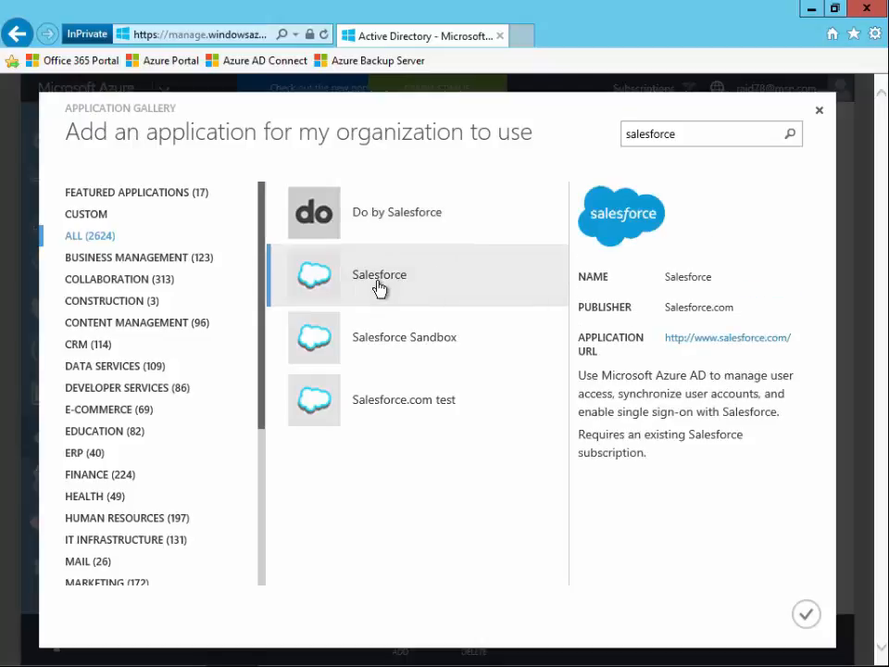
{"action": "left_click", "coordinate": [808, 614]}
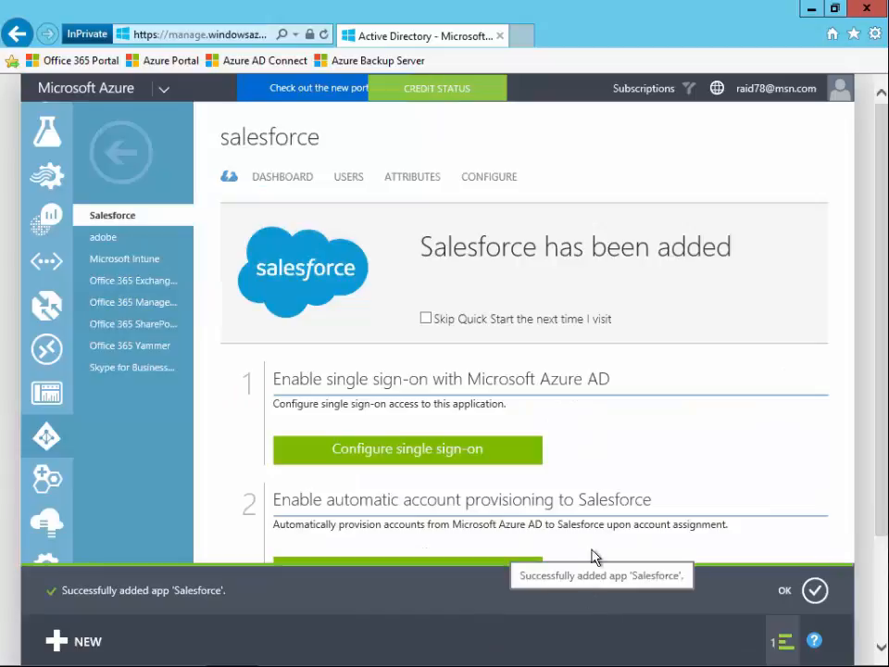
Open Salesforce's single sign-on wizard, choose Microsoft Azure AD Single Sign-On, and close it without finishing.
{"action": "scroll", "coordinate": [616, 427], "scroll_direction": "down", "scroll_amount": 1}
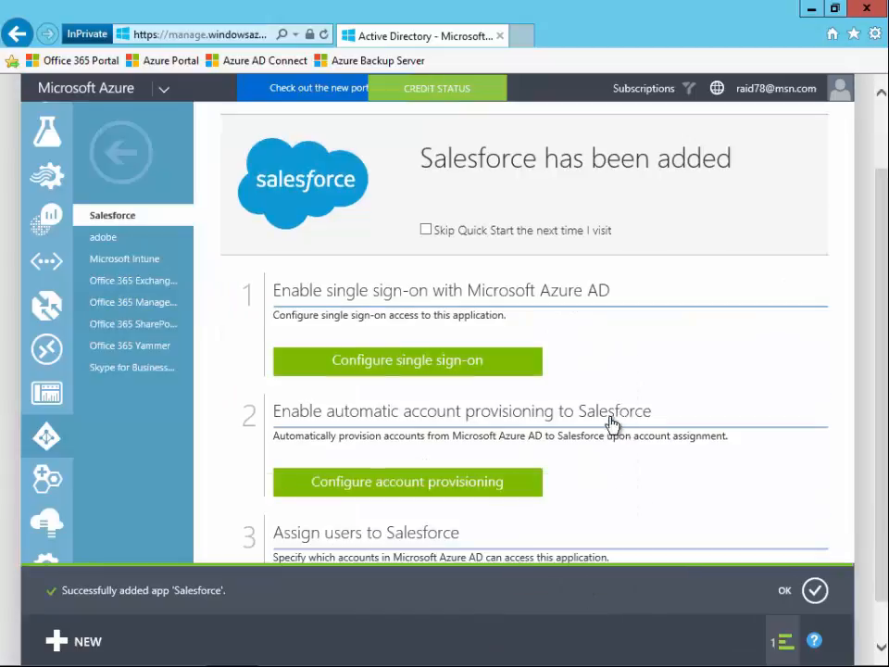
{"action": "left_click", "coordinate": [489, 370]}
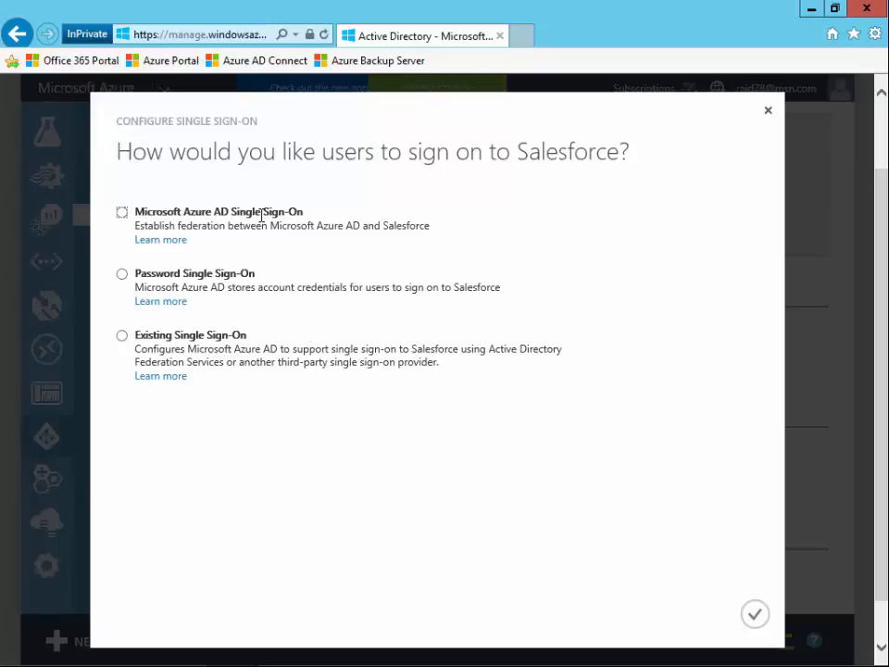
{"action": "left_click", "coordinate": [122, 213]}
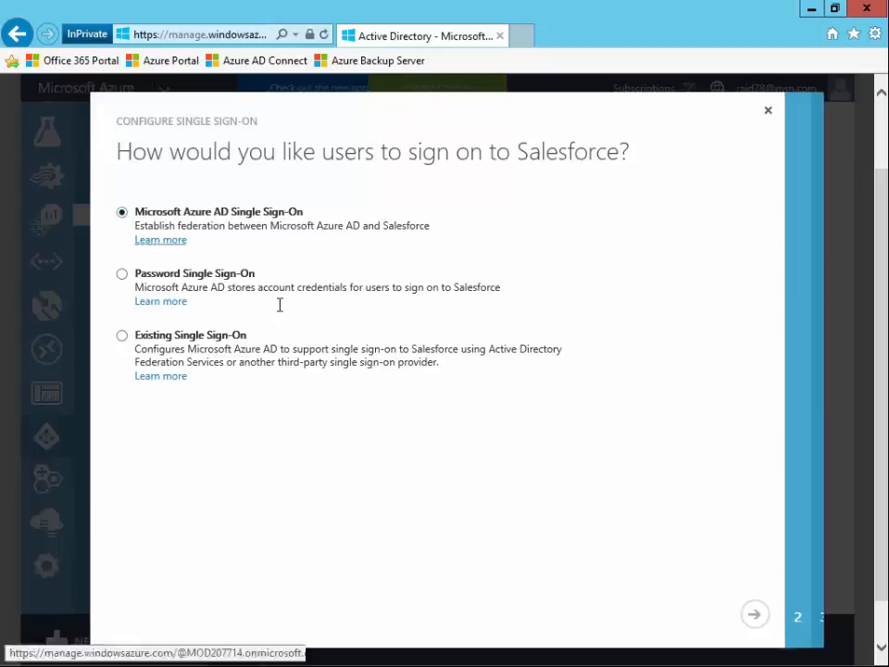
{"action": "left_click", "coordinate": [756, 615]}
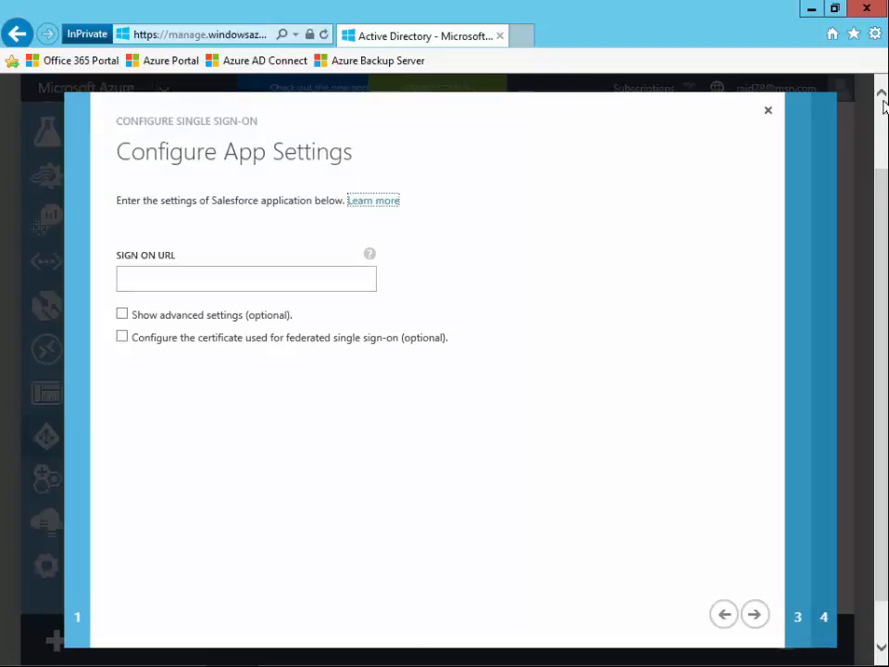
{"action": "left_click", "coordinate": [723, 614]}
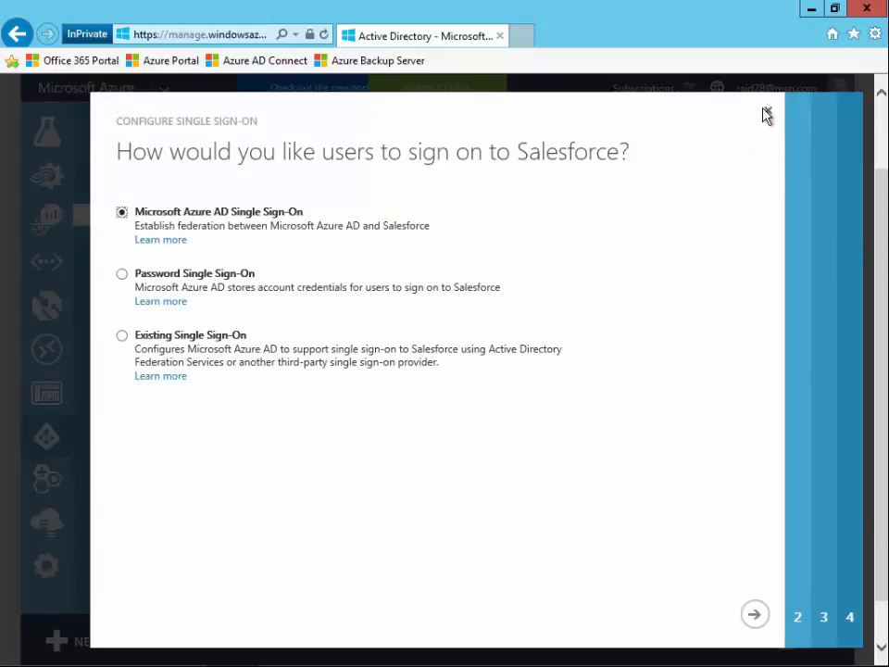
{"action": "left_click", "coordinate": [768, 113]}
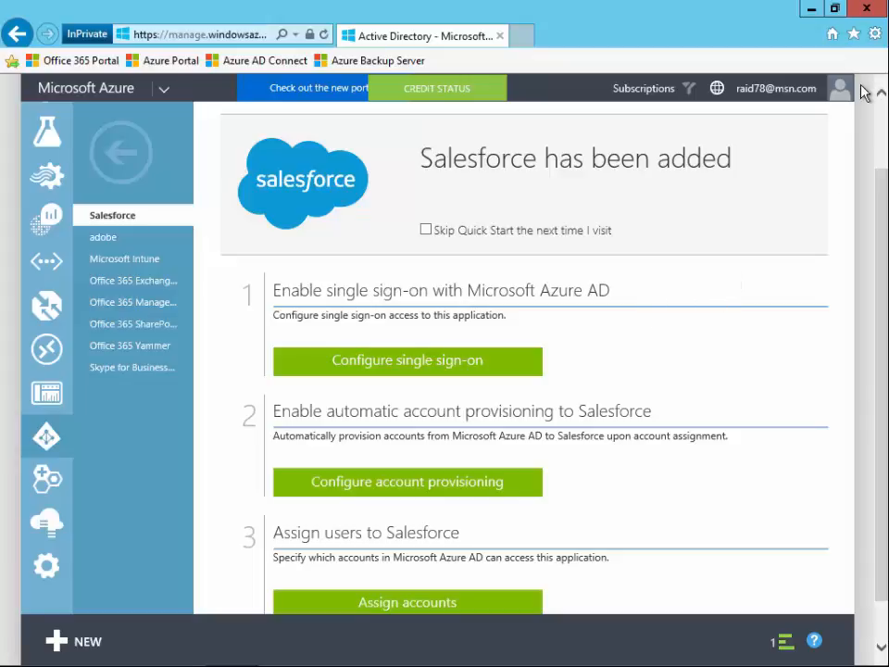
Close the browser and launch Azure AD Connect from the desktop.
{"action": "left_click", "coordinate": [872, 7]}
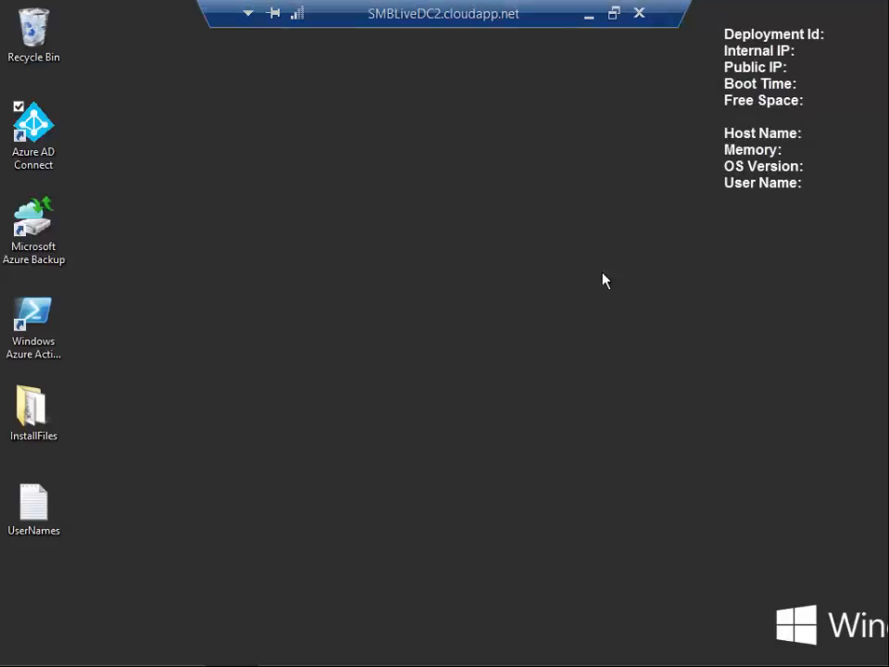
{"action": "double_click", "coordinate": [40, 136]}
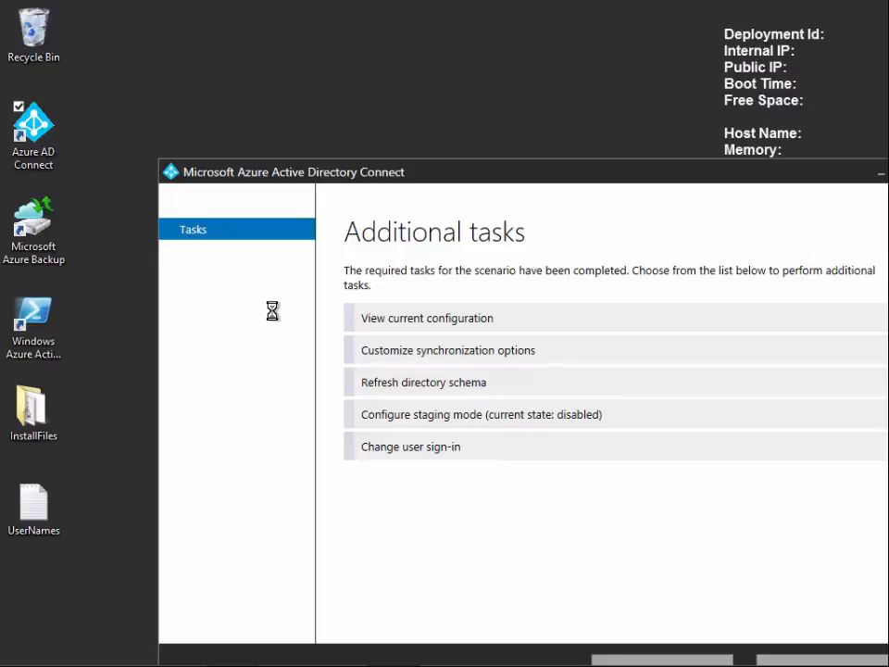
{"action": "left_click_drag", "start_coordinate": [431, 178], "coordinate": [341, 98]}
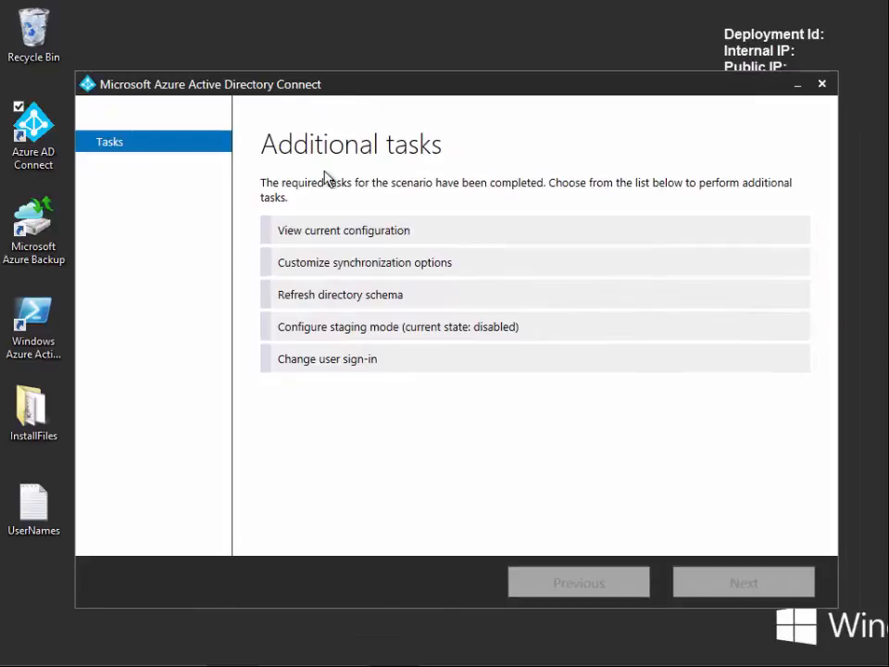
View the current Azure AD Connect configuration and return to the task list.
{"action": "left_click", "coordinate": [306, 231]}
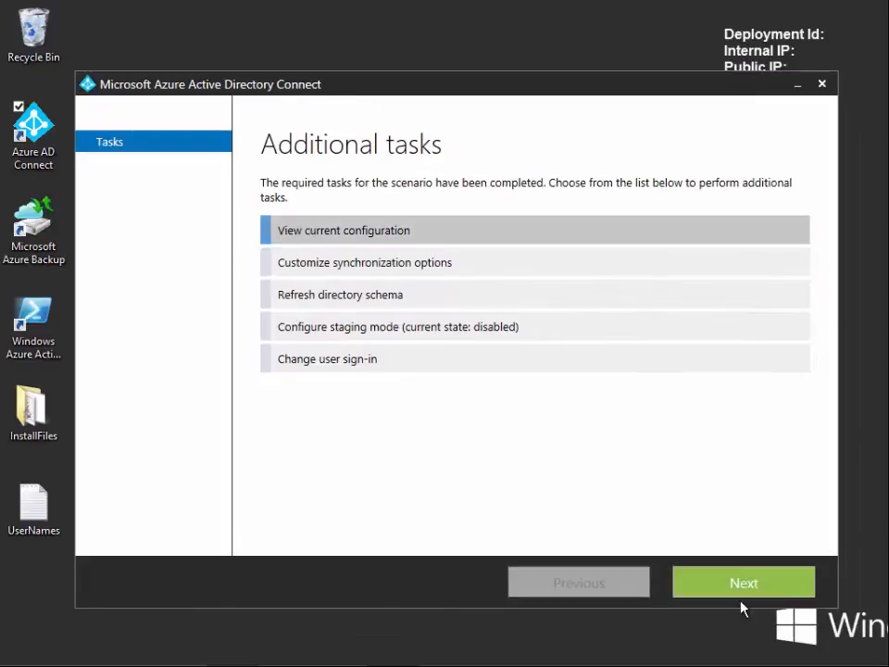
{"action": "left_click", "coordinate": [742, 583]}
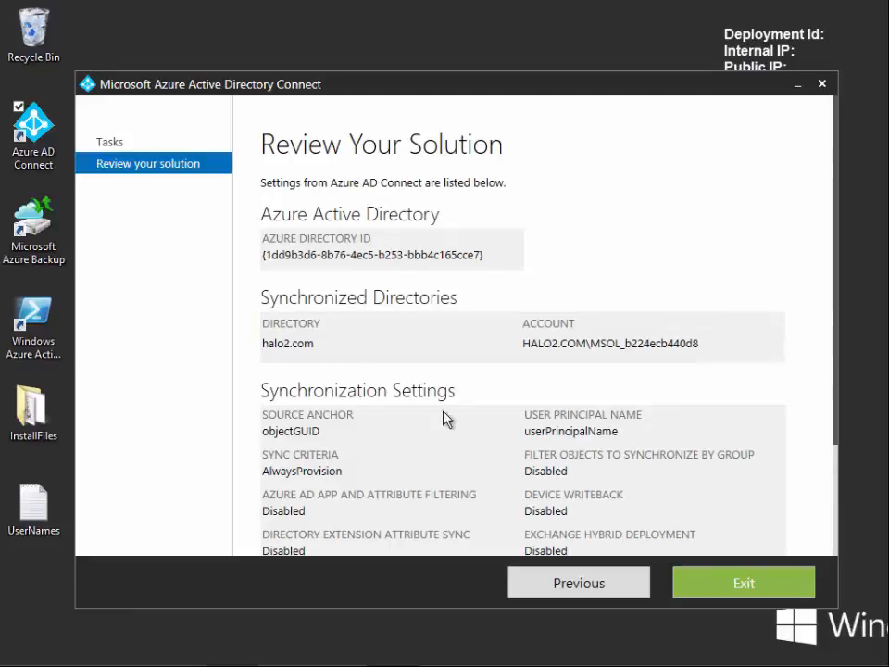
{"action": "mouse_move", "coordinate": [589, 647]}
{"action": "left_click", "coordinate": [575, 593]}
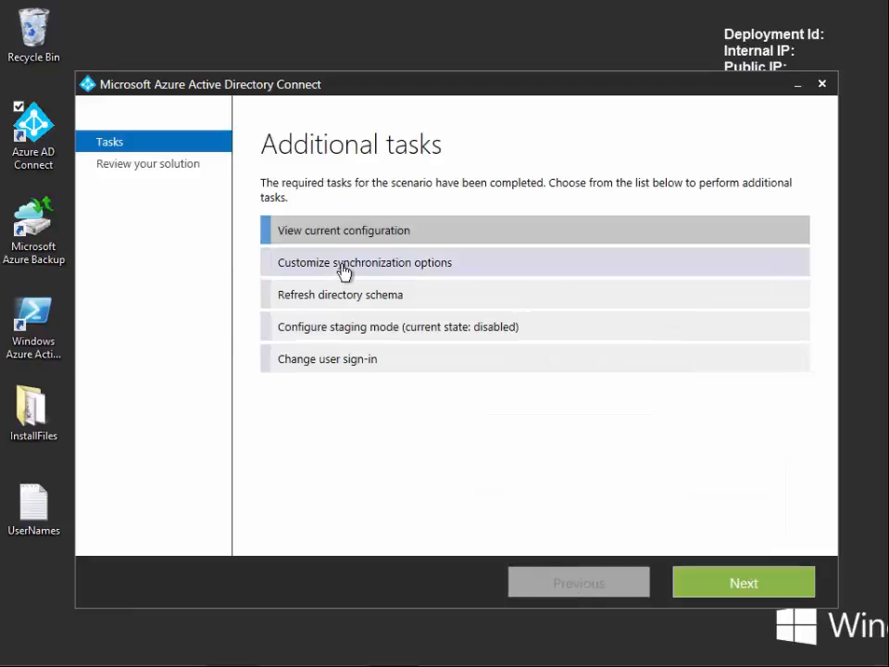
Start customizing synchronization options and sign in to Azure AD with the admin account's username and password.
{"action": "left_click", "coordinate": [343, 267]}
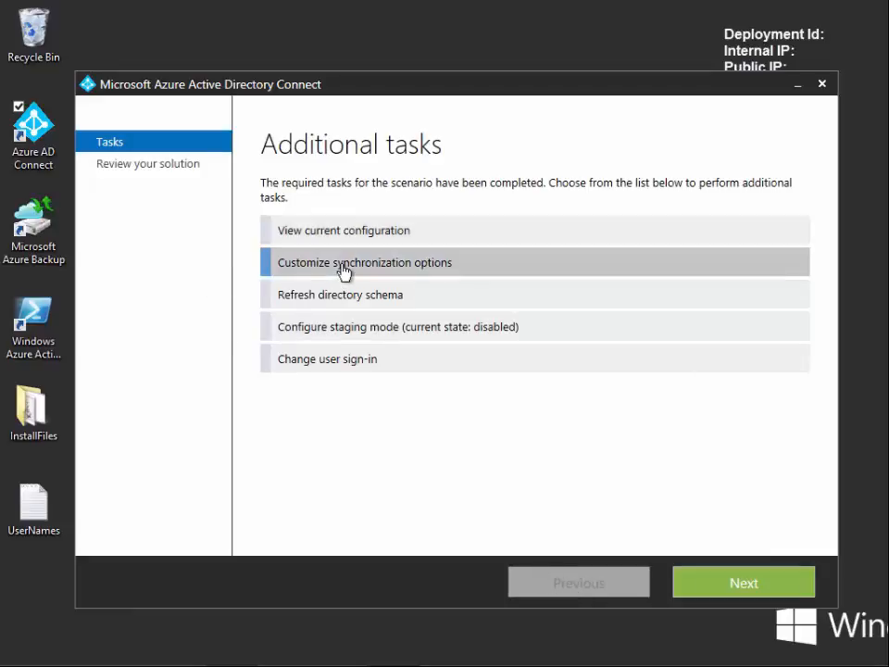
{"action": "left_click", "coordinate": [782, 582]}
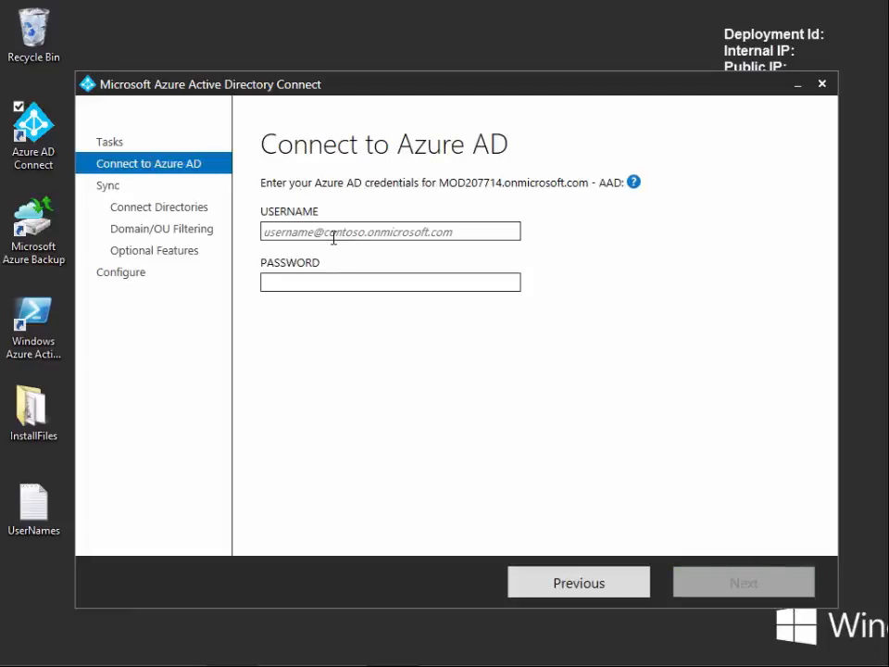
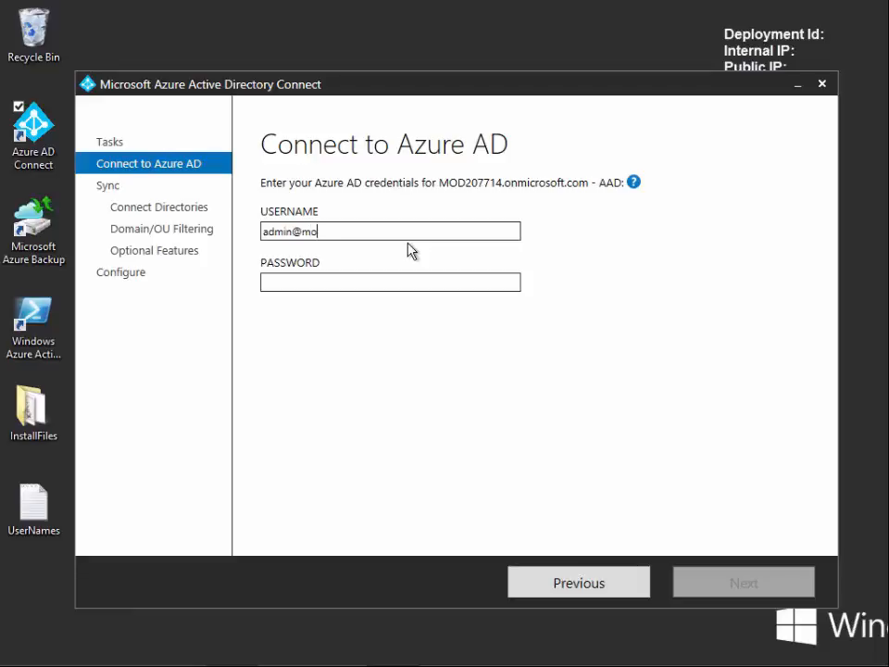
{"action": "key", "text": "Tab"}
{"action": "type", "text": "********"}
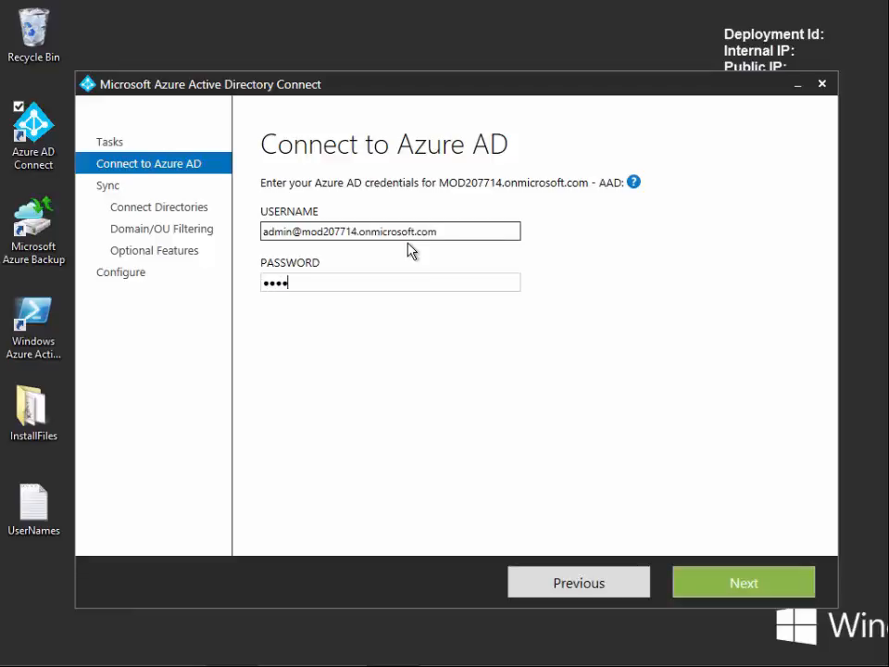
{"action": "type", "text": "**"}
{"action": "key", "text": "Return"}
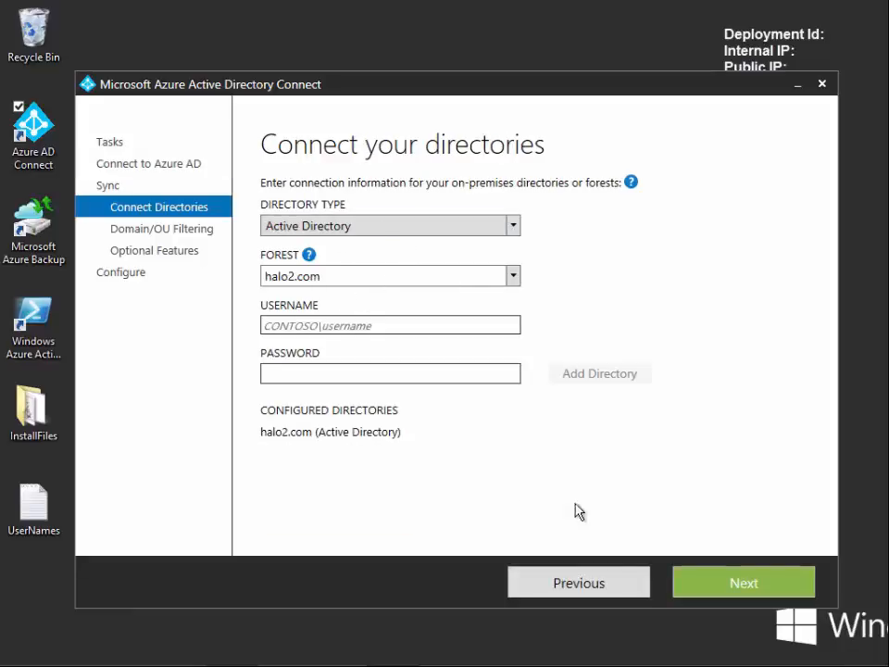
Step through the directory, domain/OU filtering and optional features pages, then return to the task list.
{"action": "left_click", "coordinate": [718, 589]}
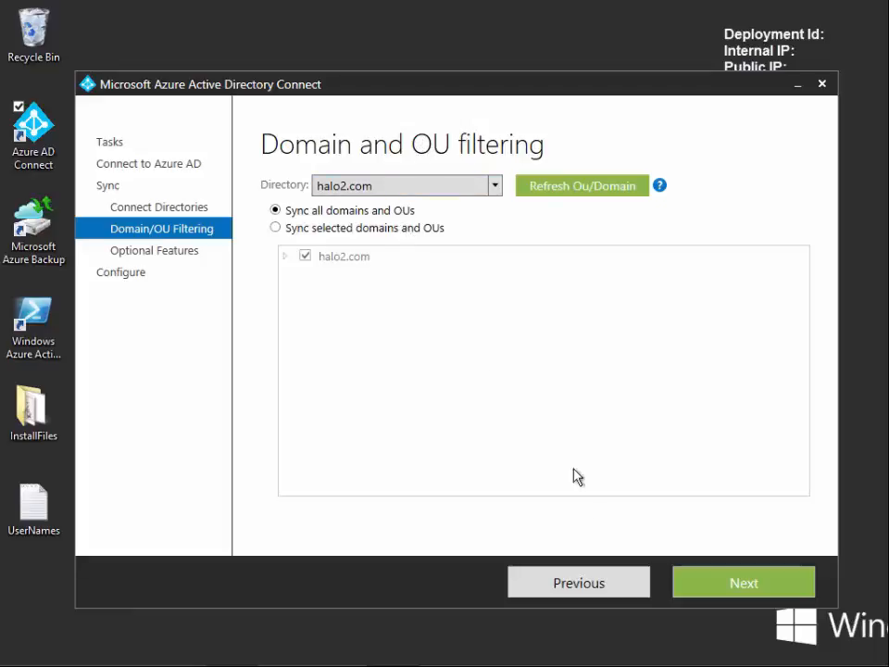
{"action": "left_click", "coordinate": [720, 582]}
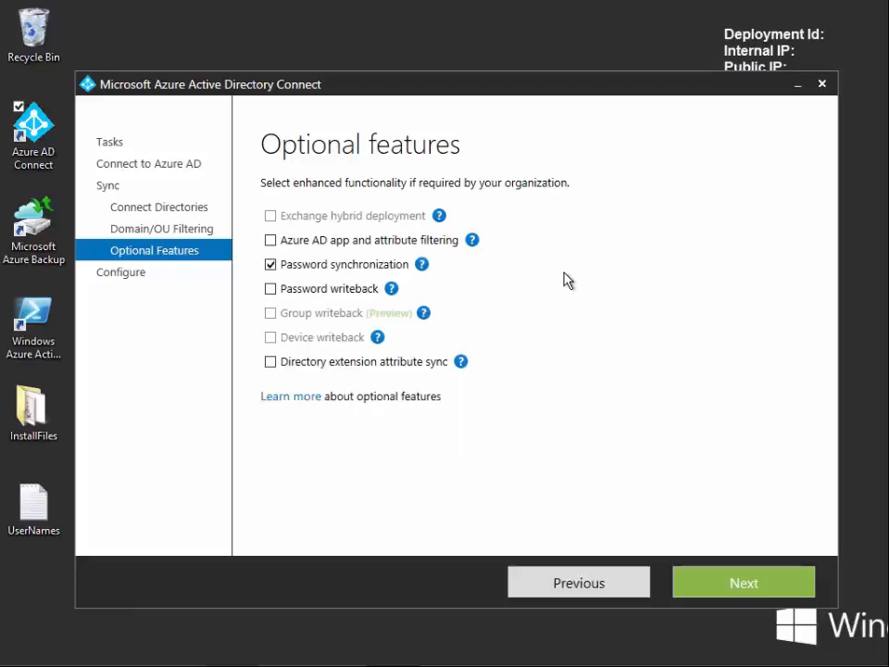
{"action": "mouse_move", "coordinate": [379, 219]}
{"action": "left_click", "coordinate": [596, 585]}
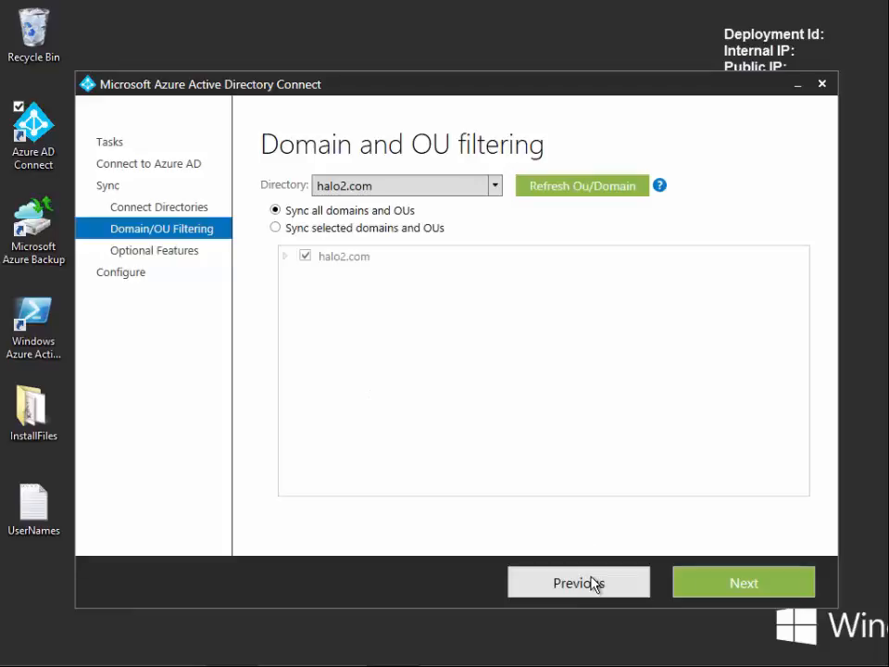
{"action": "left_click", "coordinate": [595, 585]}
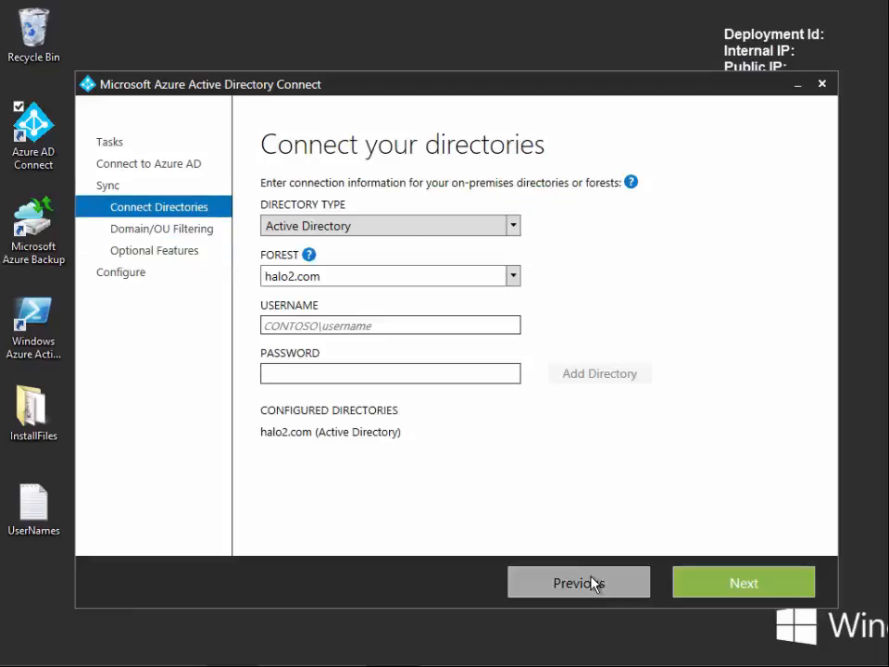
{"action": "left_click", "coordinate": [593, 583]}
{"action": "left_click", "coordinate": [594, 583]}
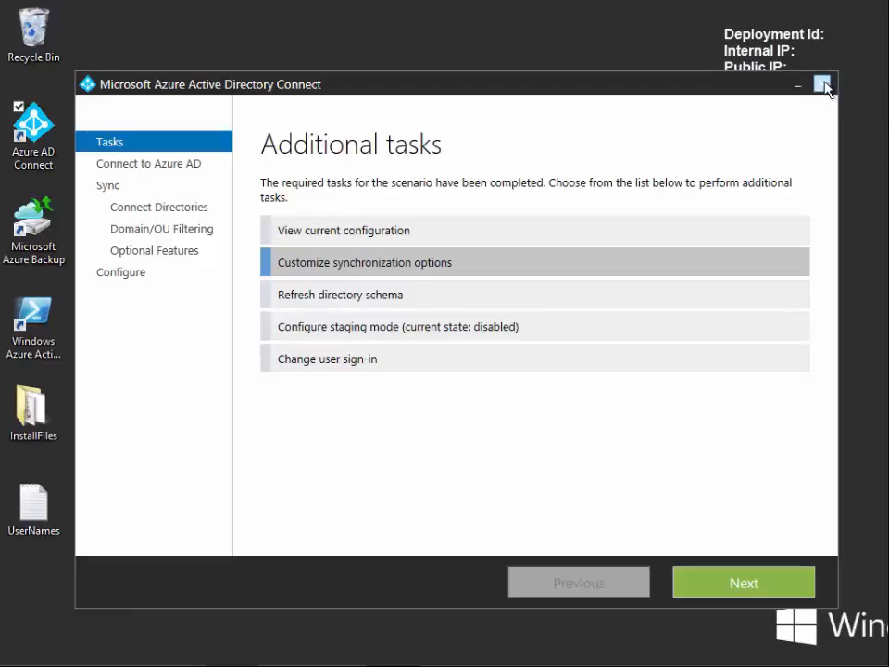
Open the Change user sign-in task, then go back to the task list without connecting.
{"action": "left_click", "coordinate": [346, 368]}
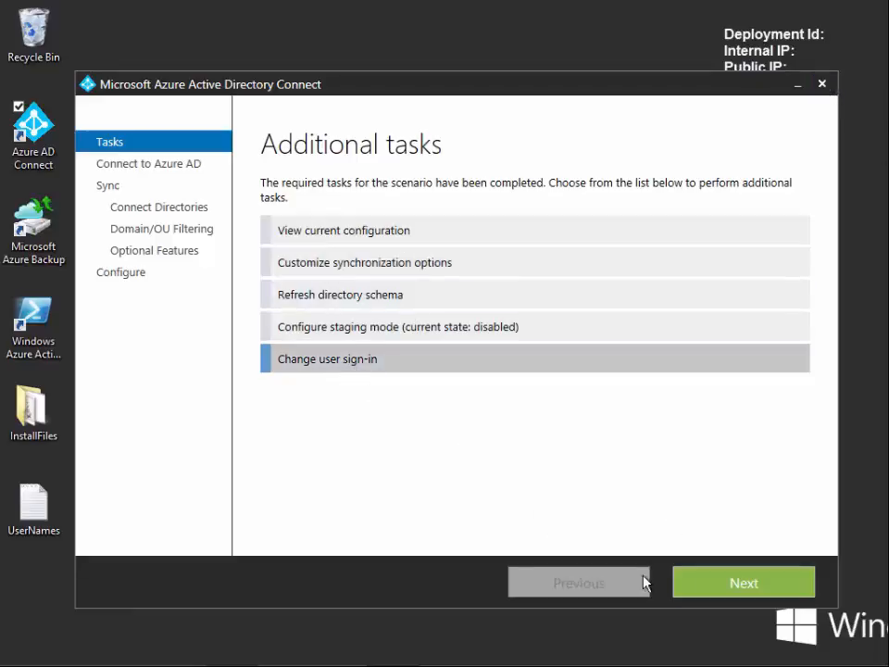
{"action": "left_click", "coordinate": [717, 591]}
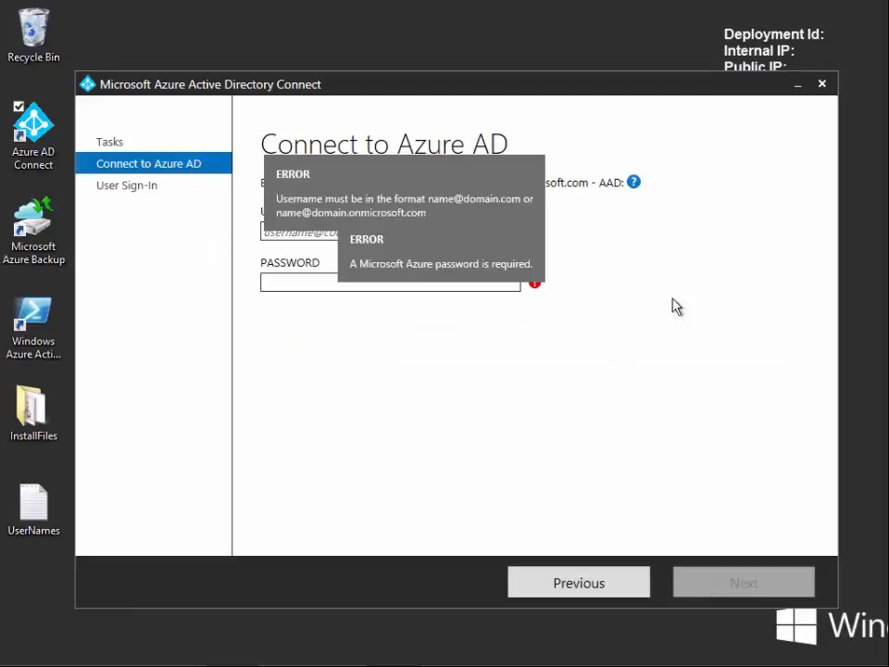
{"action": "left_click", "coordinate": [476, 221]}
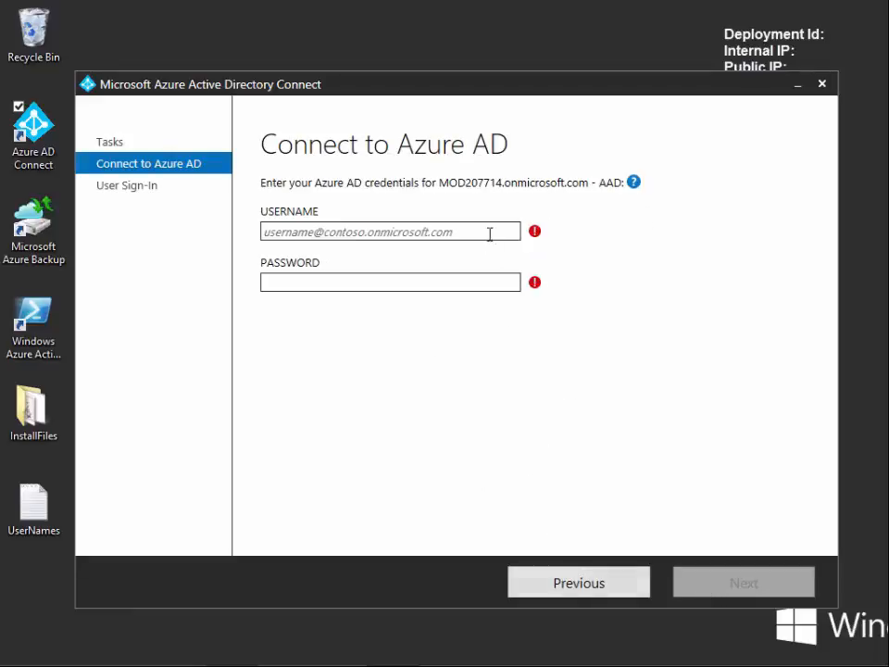
{"action": "left_click", "coordinate": [588, 594]}
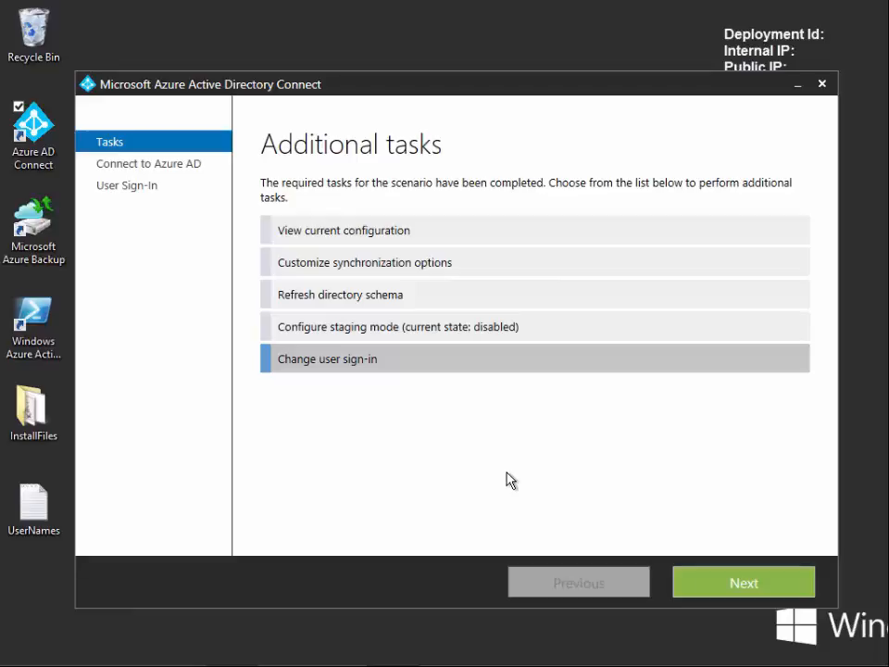
Close Azure AD Connect and switch back to the Office 365 browser window.
{"action": "left_click", "coordinate": [827, 85]}
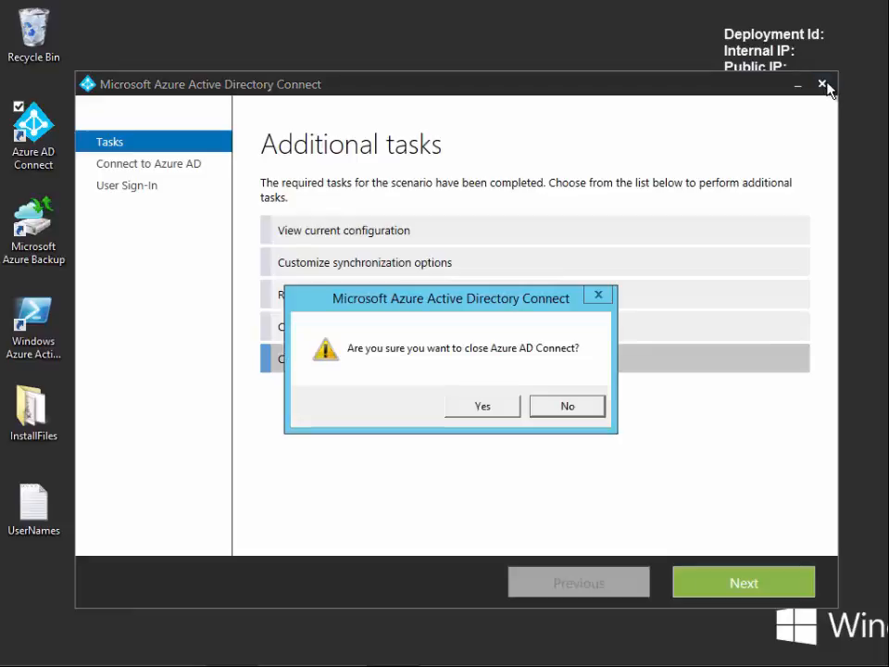
{"action": "left_click", "coordinate": [481, 409]}
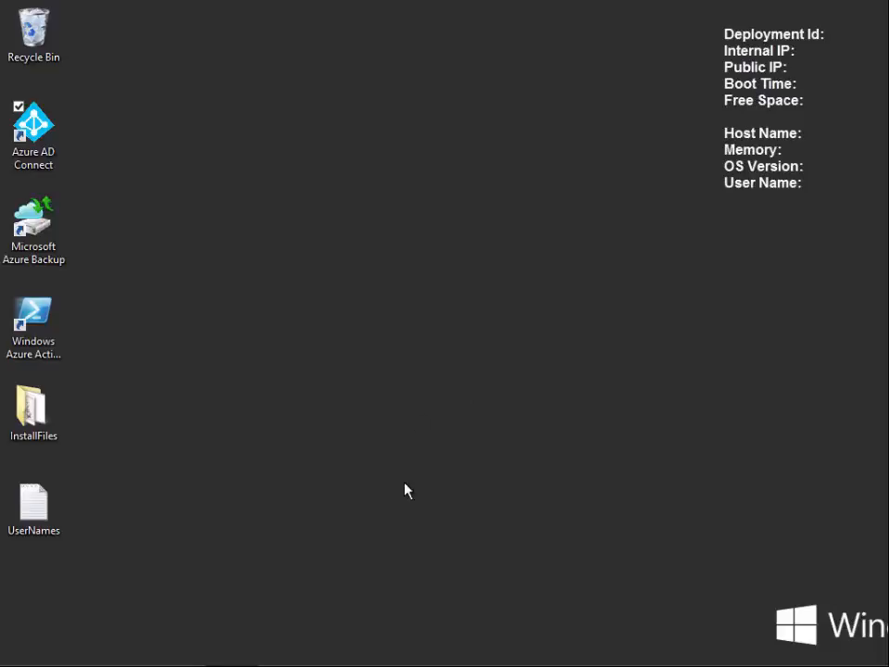
{"action": "mouse_move", "coordinate": [319, 665]}
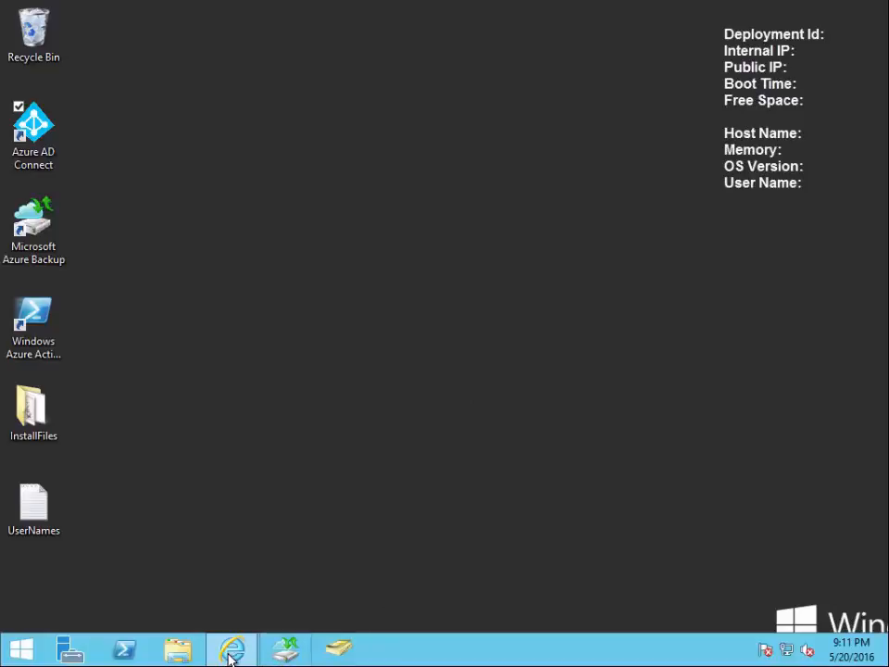
{"action": "mouse_move", "coordinate": [232, 653]}
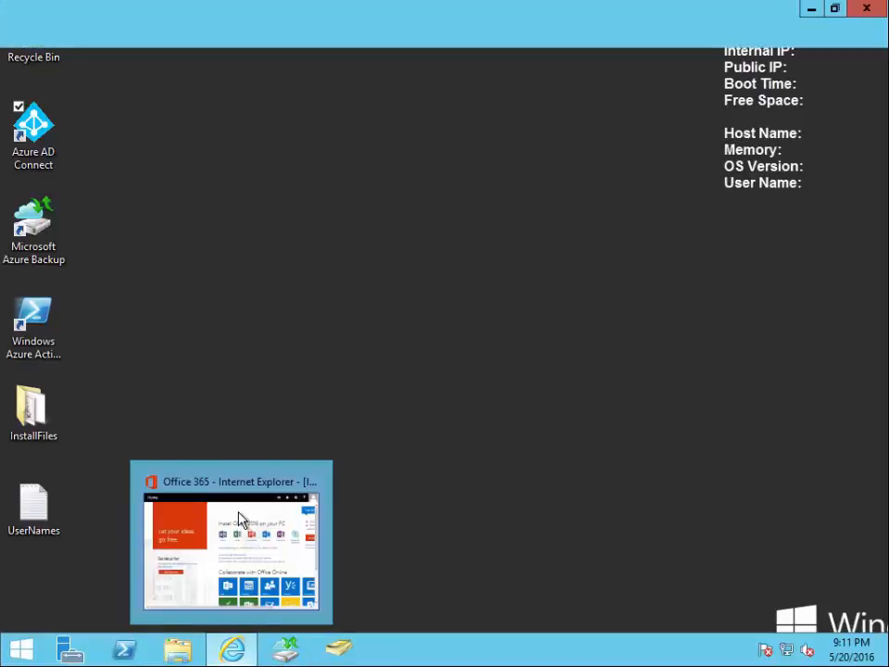
{"action": "left_click", "coordinate": [239, 518]}
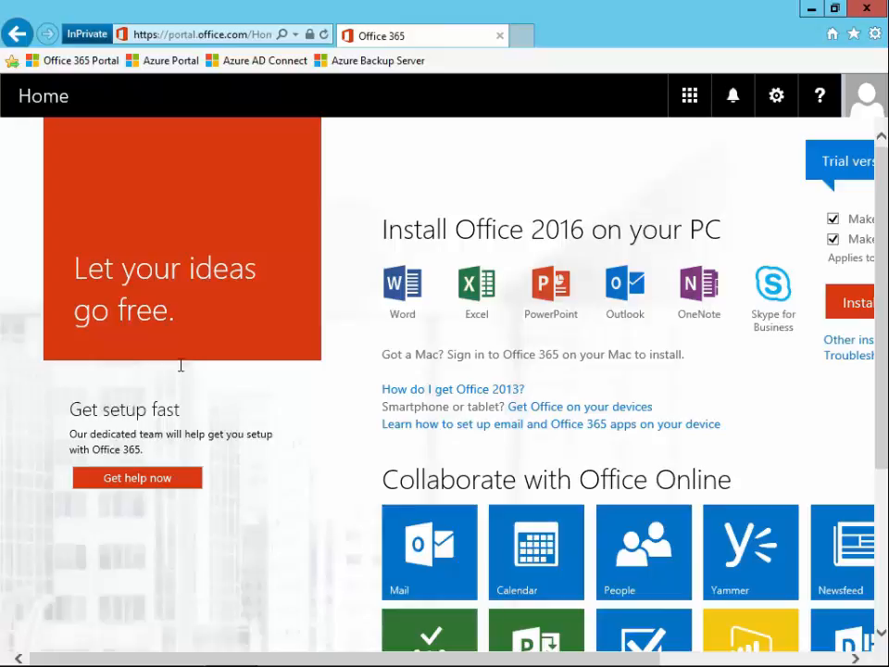
Open the Admin app from the app launcher and switch to the old admin center.
{"action": "left_click", "coordinate": [693, 99]}
{"action": "scroll", "coordinate": [748, 489], "scroll_direction": "down", "scroll_amount": 5}
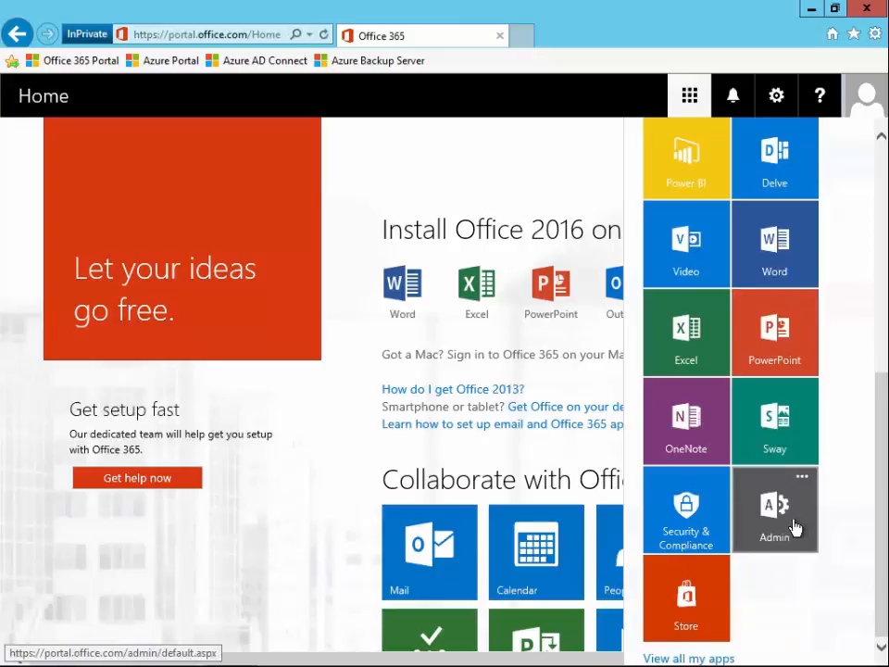
{"action": "left_click", "coordinate": [794, 526]}
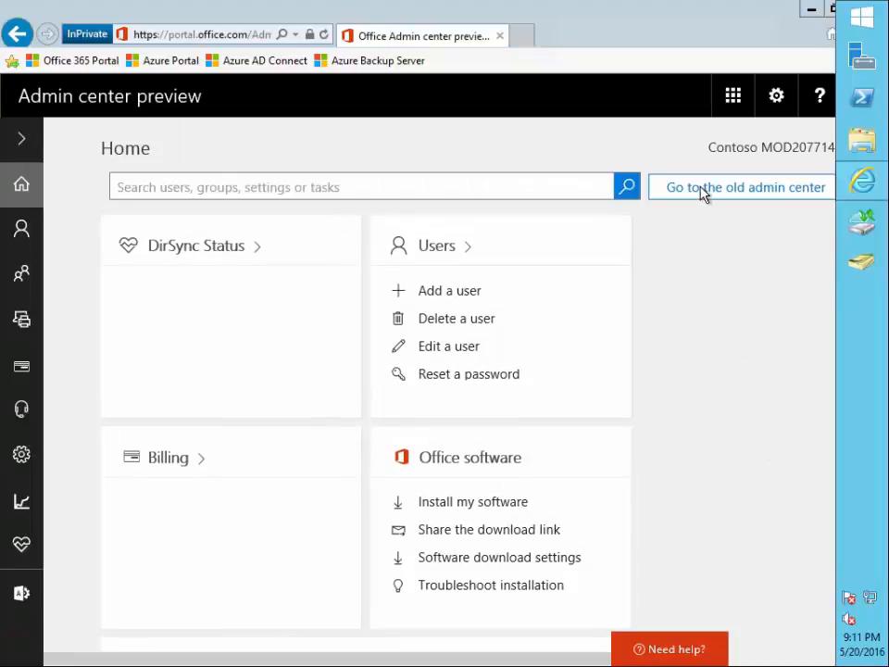
{"action": "left_click", "coordinate": [702, 191]}
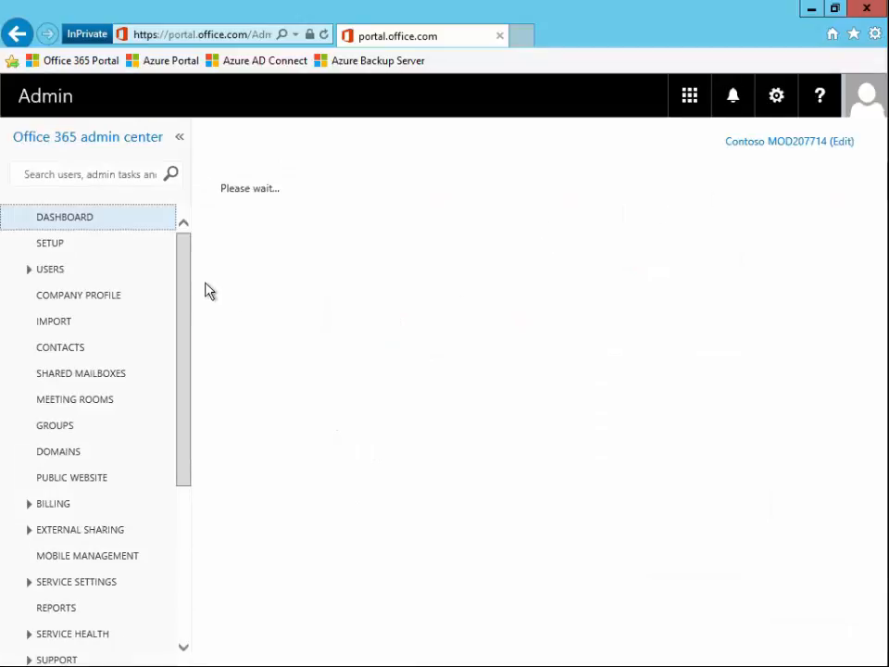
Open the Active Users list and go to multi-factor authentication setup, continuing with the admin account.
{"action": "left_click", "coordinate": [59, 274]}
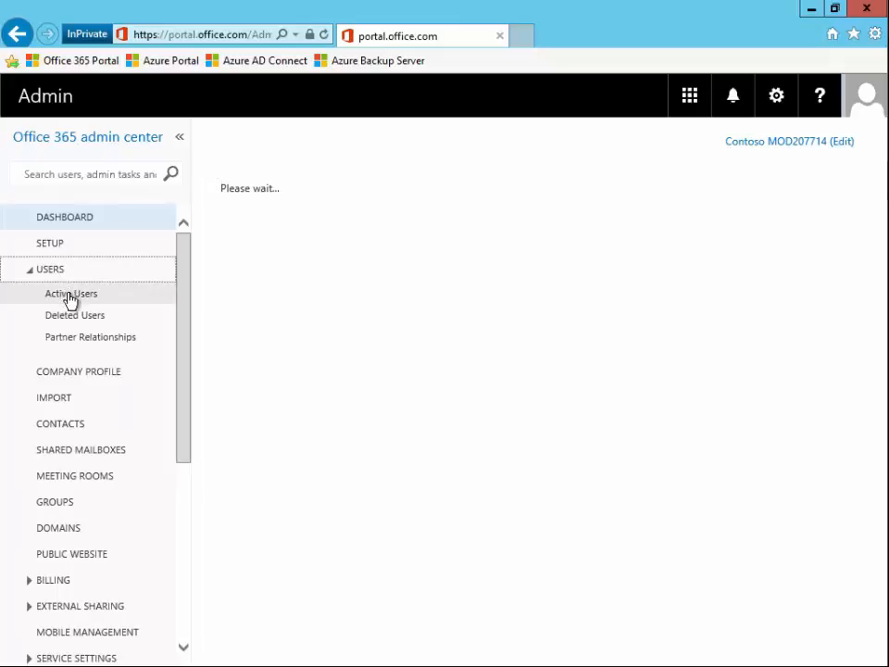
{"action": "left_click", "coordinate": [71, 294]}
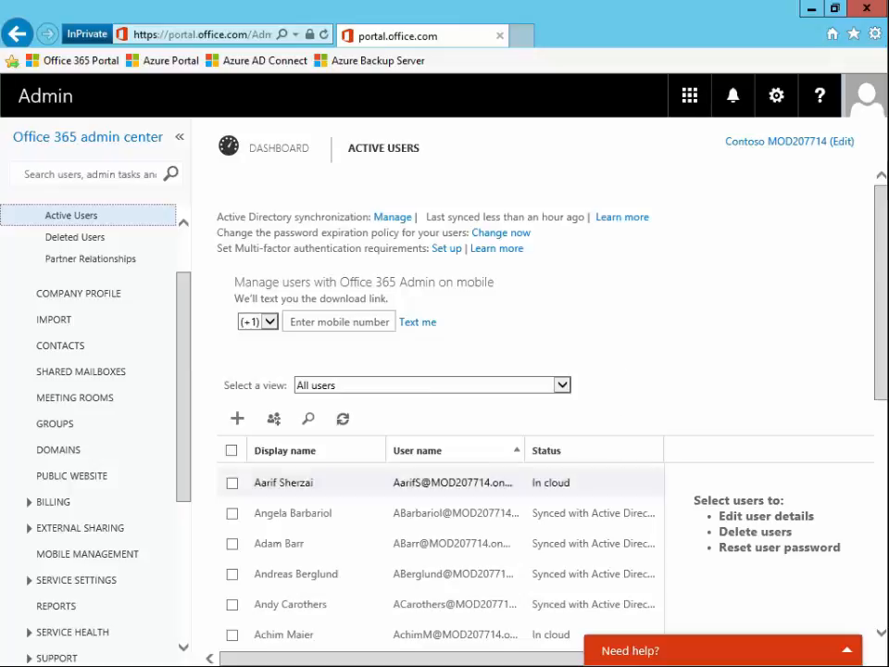
{"action": "left_click_drag", "start_coordinate": [883, 254], "coordinate": [867, 457]}
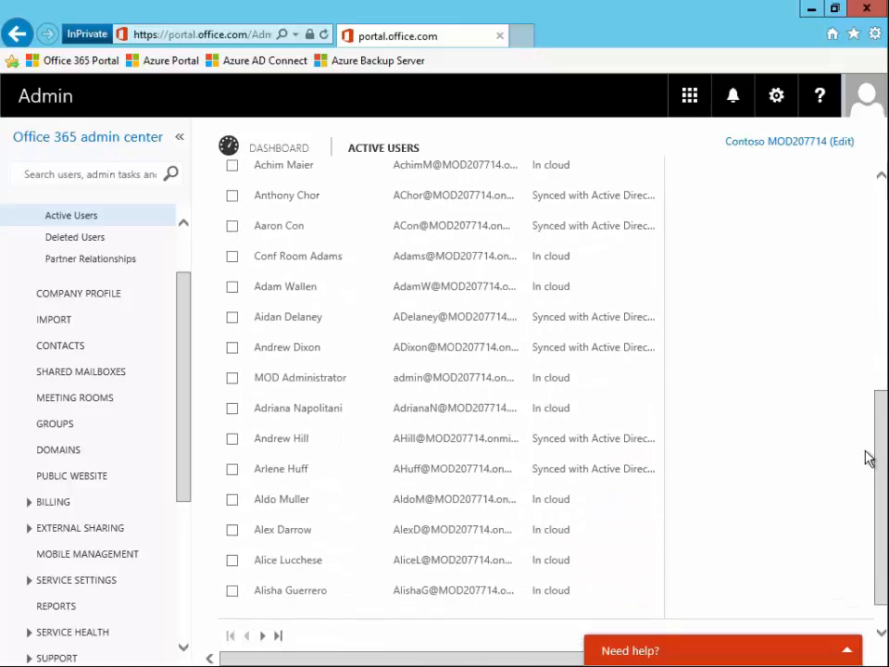
{"action": "mouse_move", "coordinate": [888, 347]}
{"action": "left_click_drag", "start_coordinate": [880, 412], "coordinate": [884, 250]}
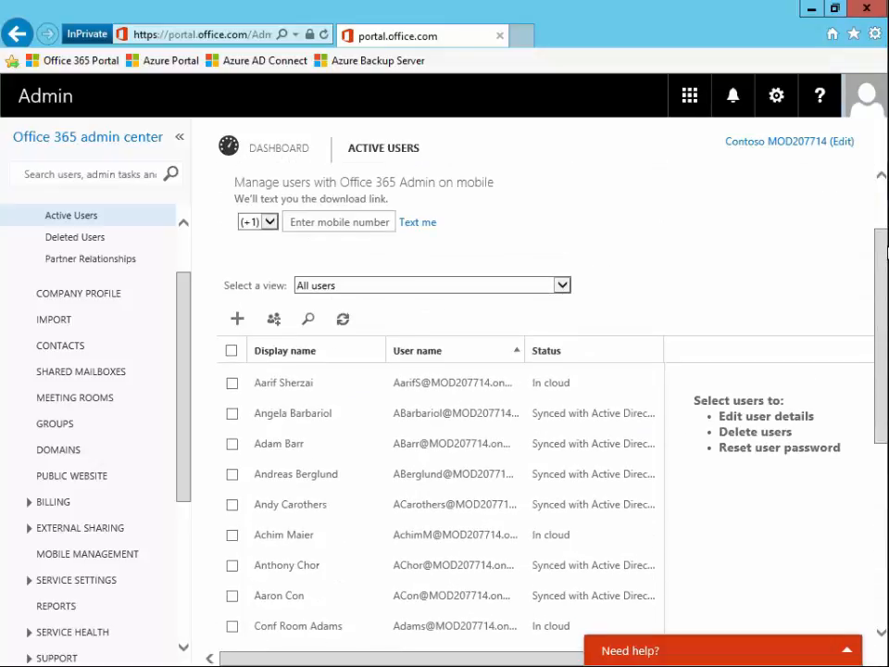
{"action": "scroll", "coordinate": [754, 231], "scroll_direction": "up", "scroll_amount": 2}
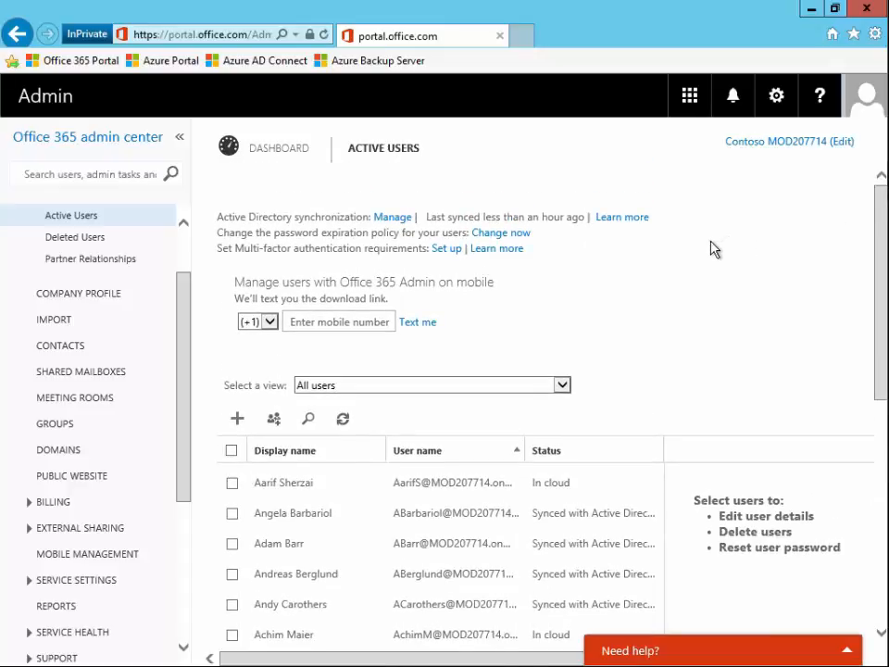
{"action": "left_click", "coordinate": [450, 252]}
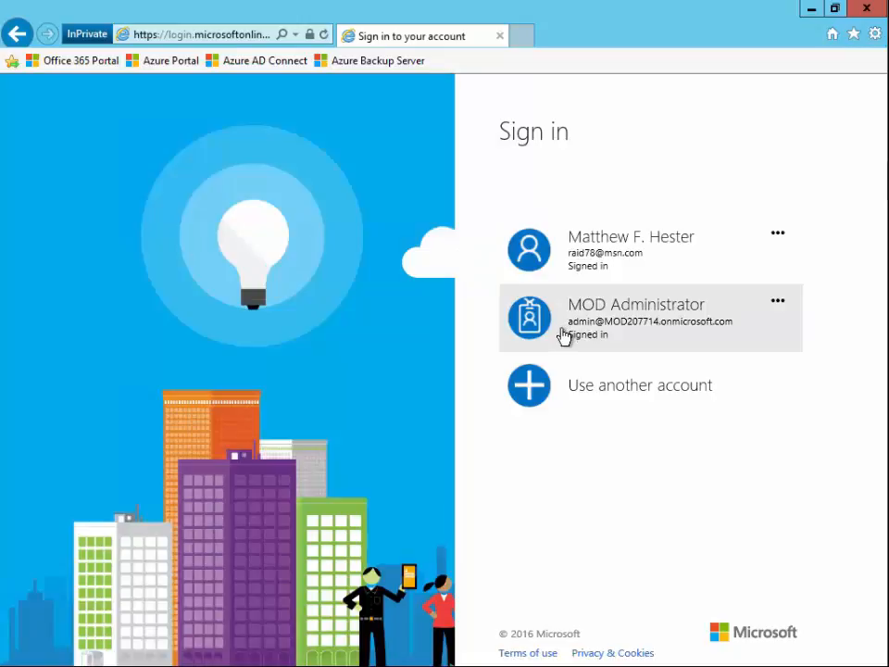
{"action": "left_click", "coordinate": [564, 333]}
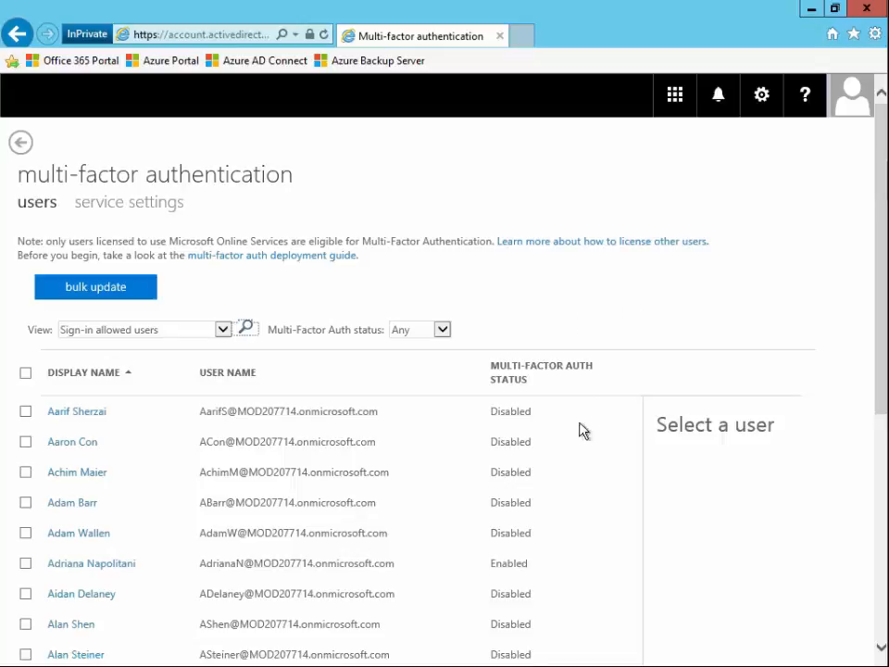
Enable multi-factor authentication for one selected user in the multi-factor authentication users list.
{"action": "scroll", "coordinate": [575, 481], "scroll_direction": "down", "scroll_amount": 3}
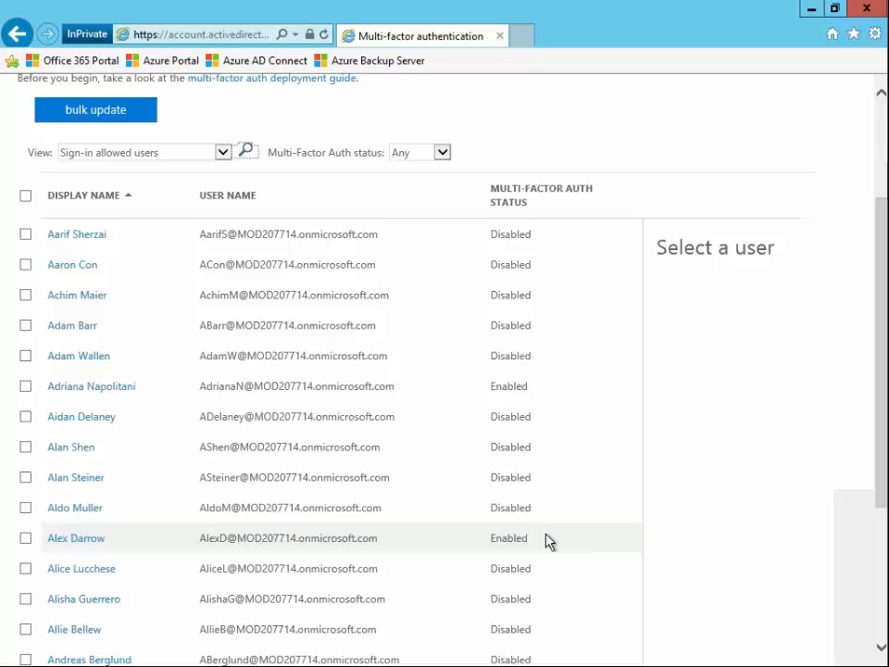
{"action": "scroll", "coordinate": [547, 541], "scroll_direction": "down", "scroll_amount": 1}
{"action": "scroll", "coordinate": [546, 540], "scroll_direction": "up", "scroll_amount": 2}
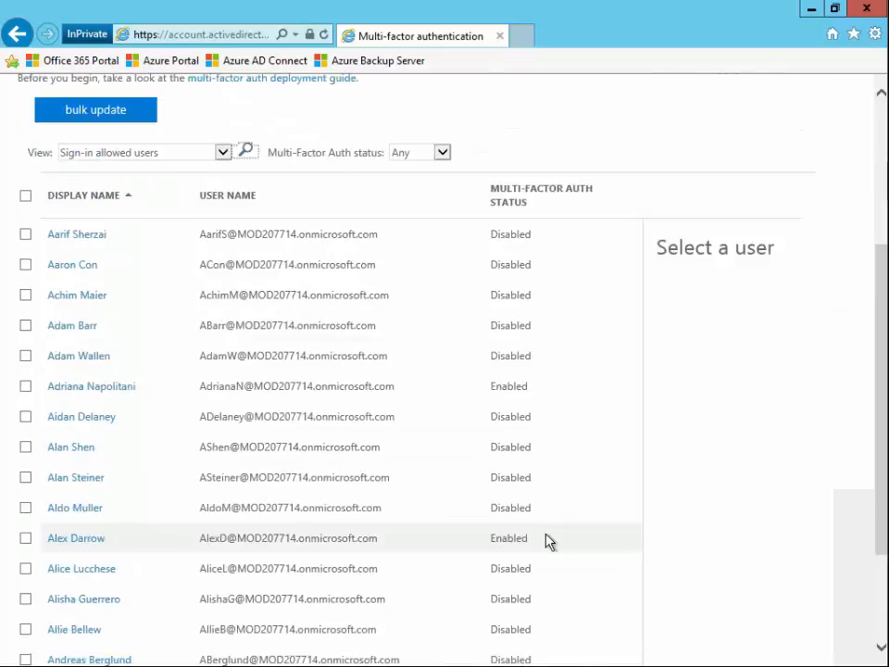
{"action": "scroll", "coordinate": [545, 539], "scroll_direction": "down", "scroll_amount": 3}
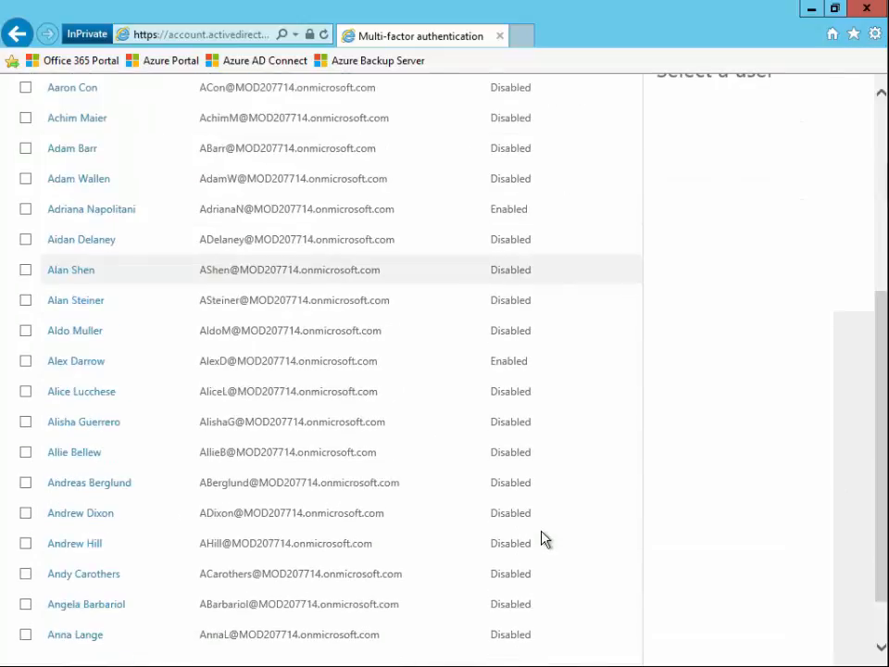
{"action": "scroll", "coordinate": [531, 472], "scroll_direction": "up", "scroll_amount": 2}
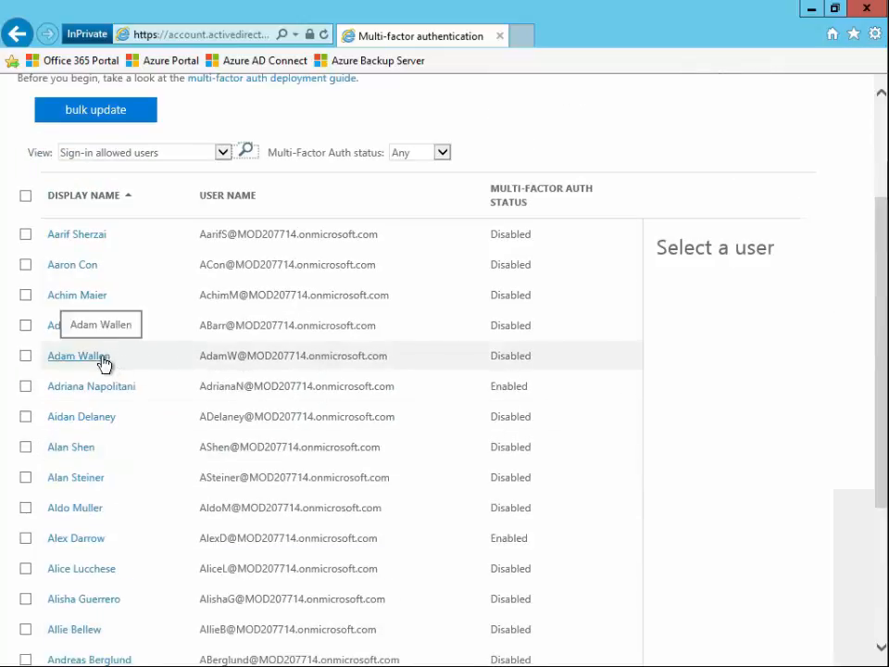
{"action": "left_click", "coordinate": [27, 357]}
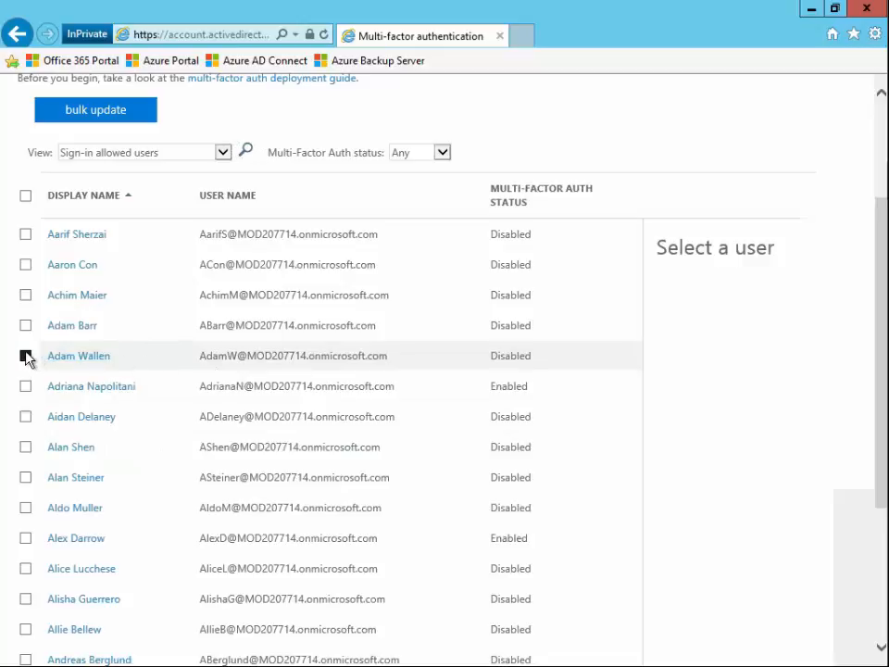
{"action": "scroll", "coordinate": [185, 334], "scroll_direction": "up", "scroll_amount": 2}
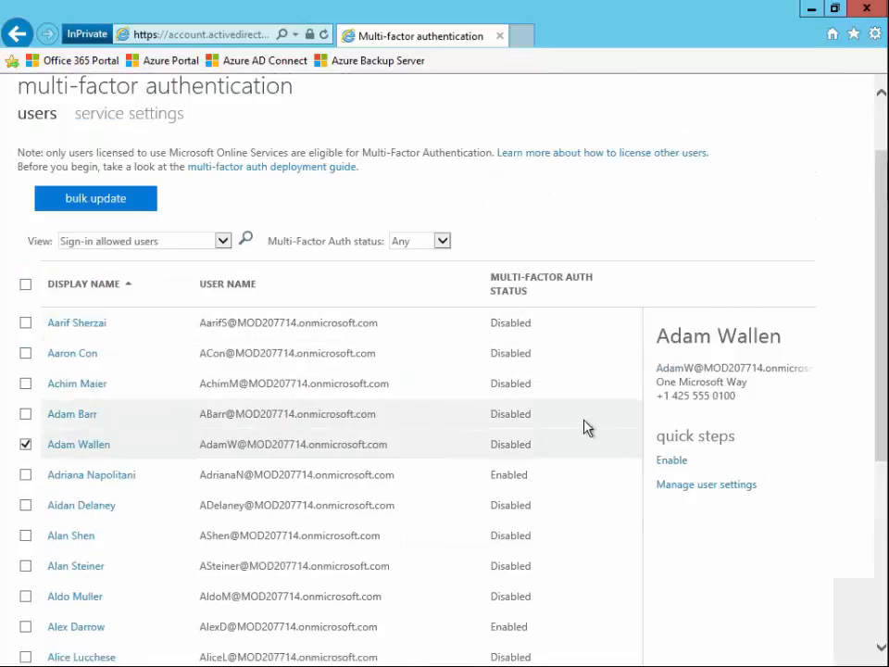
{"action": "left_click", "coordinate": [671, 462]}
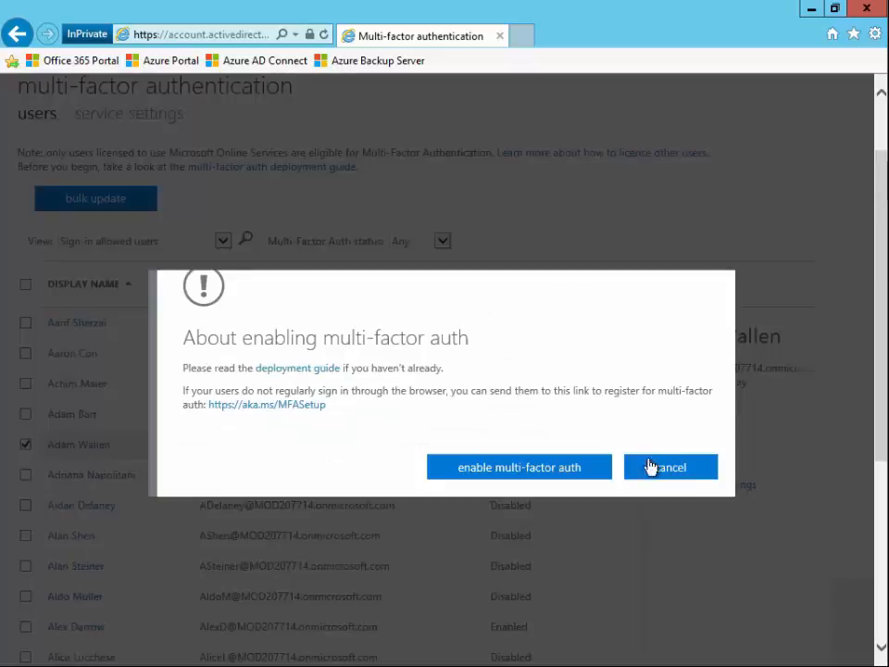
{"action": "left_click", "coordinate": [524, 472]}
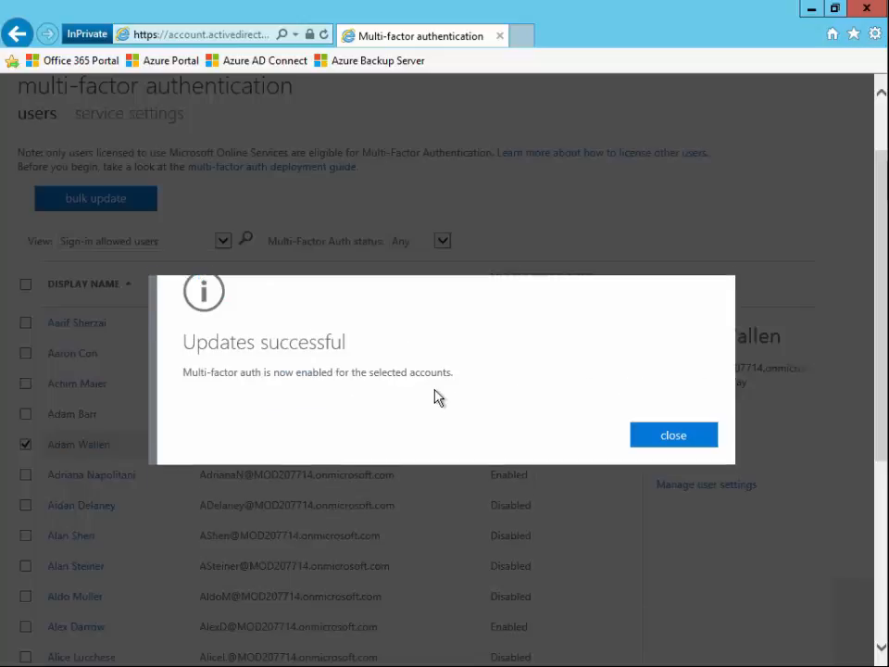
{"action": "left_click", "coordinate": [694, 445]}
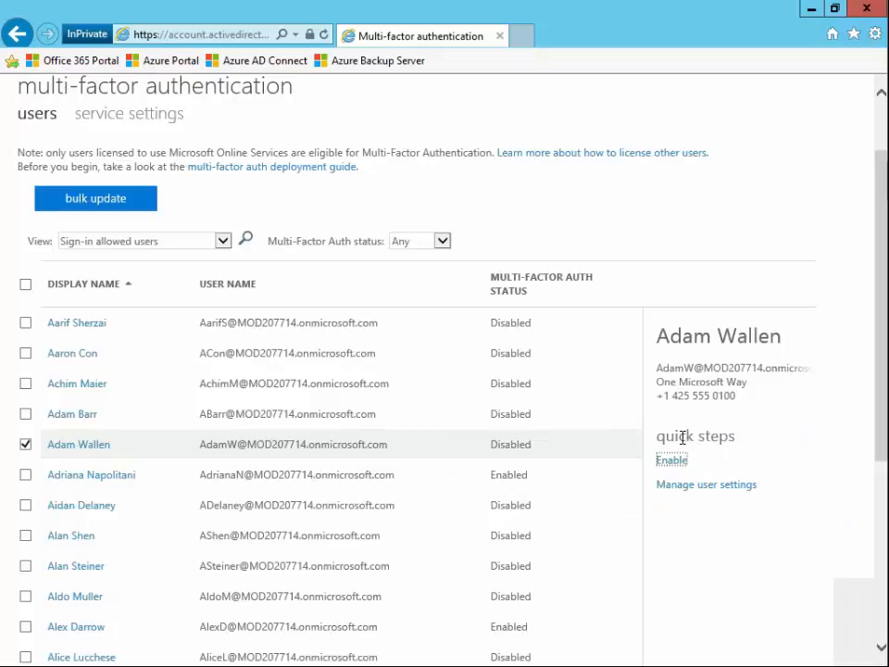
Minimize the browser, start a new InPrivate browsing window and open the Office 365 Portal favorite.
{"action": "mouse_move", "coordinate": [883, 7]}
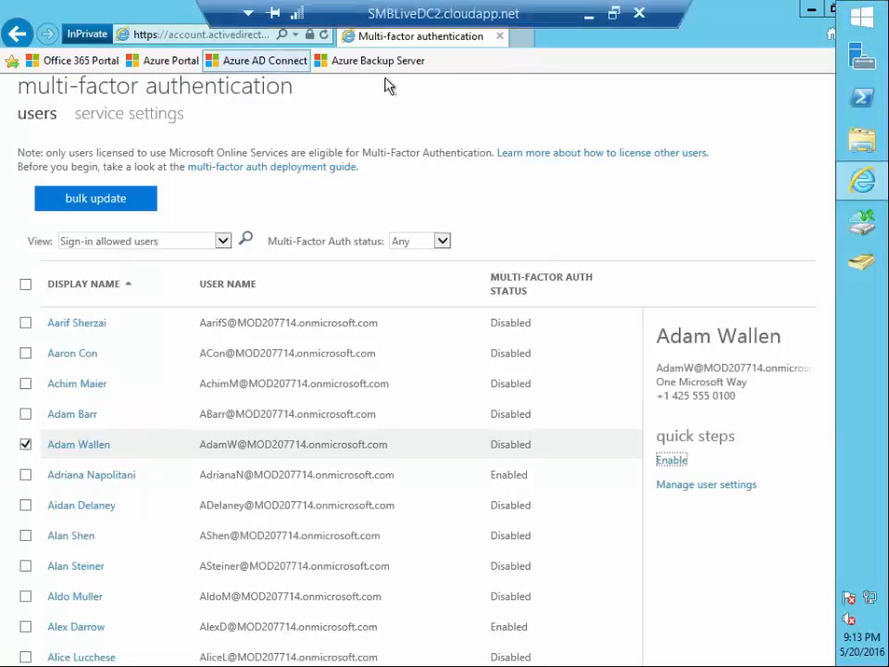
{"action": "left_click", "coordinate": [854, 19]}
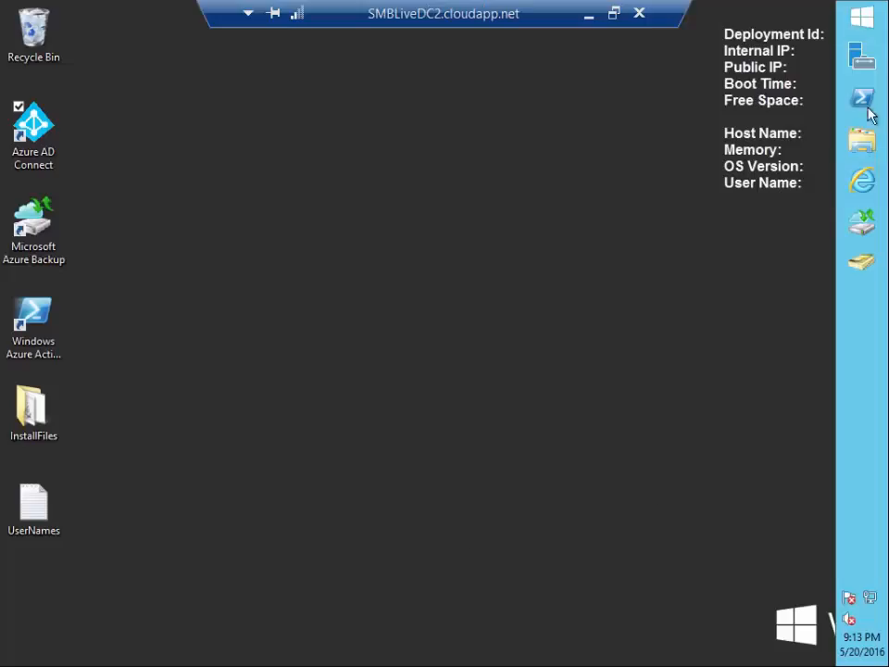
{"action": "right_click", "coordinate": [860, 185]}
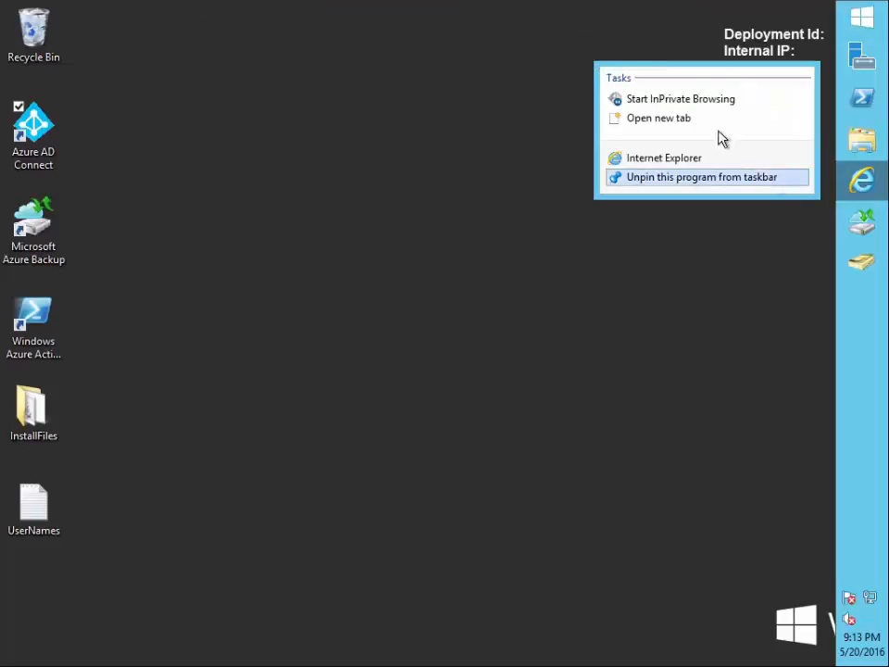
{"action": "left_click", "coordinate": [707, 99]}
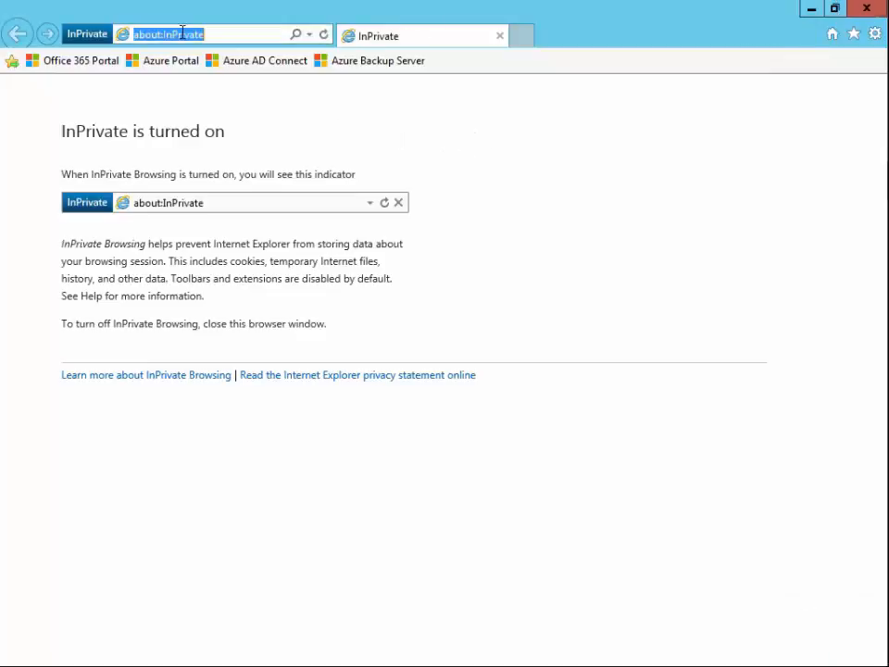
{"action": "left_click", "coordinate": [82, 60]}
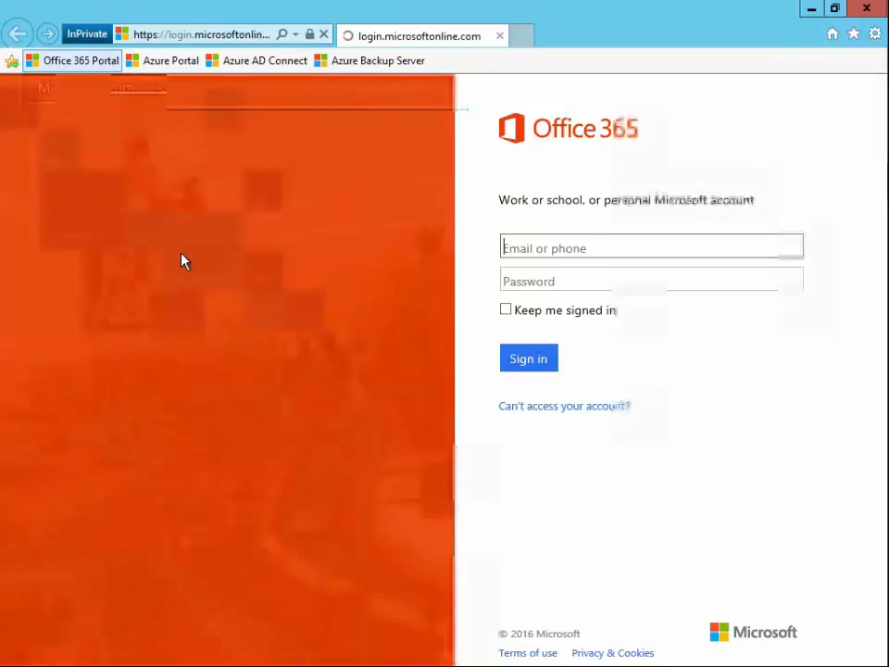
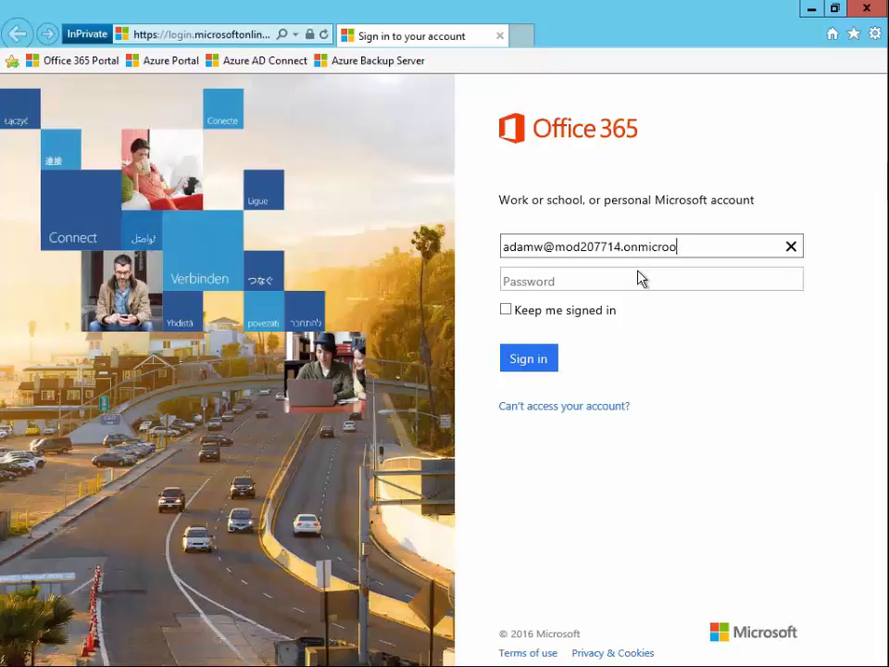
Enter the test user's account e-mail address on the Office 365 sign-in page.
{"action": "key", "text": "Tab"}
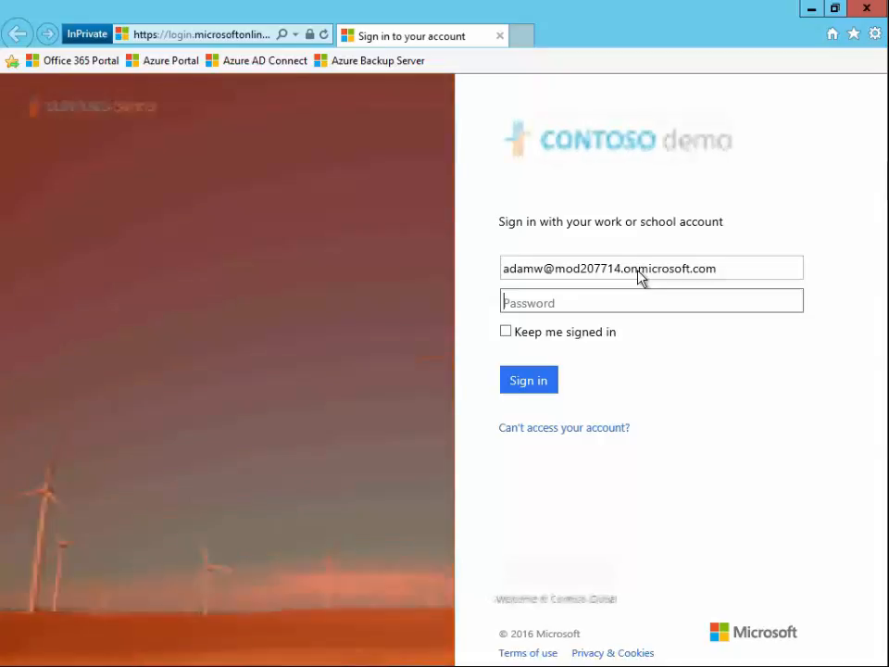
Enter the user's account password and sign in.
{"action": "type", "text": "pass@word1"}
{"action": "left_click", "coordinate": [512, 381]}
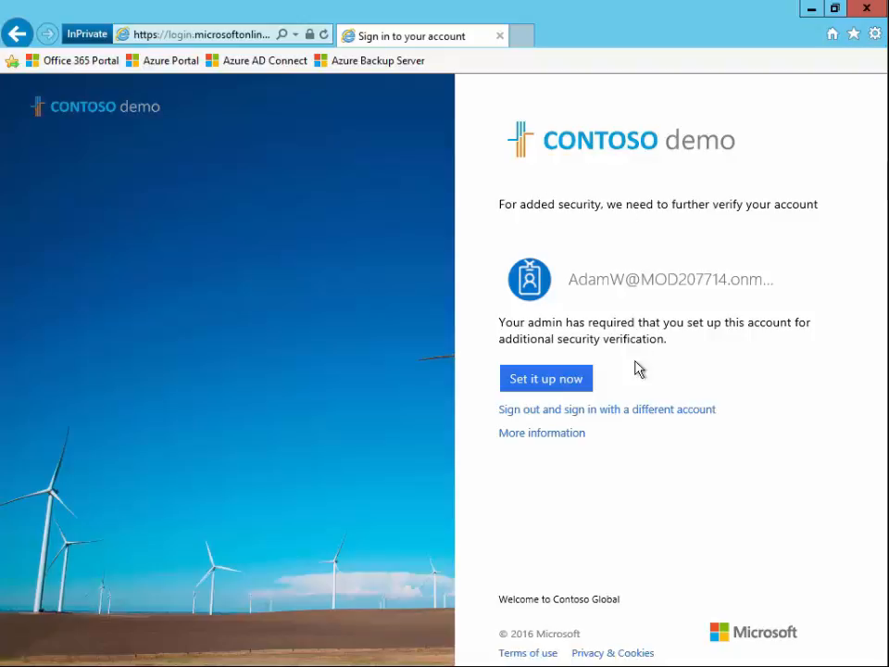
Start the additional security verification setup, choosing United States (+1) for the authentication phone, and request contact.
{"action": "left_click", "coordinate": [550, 383]}
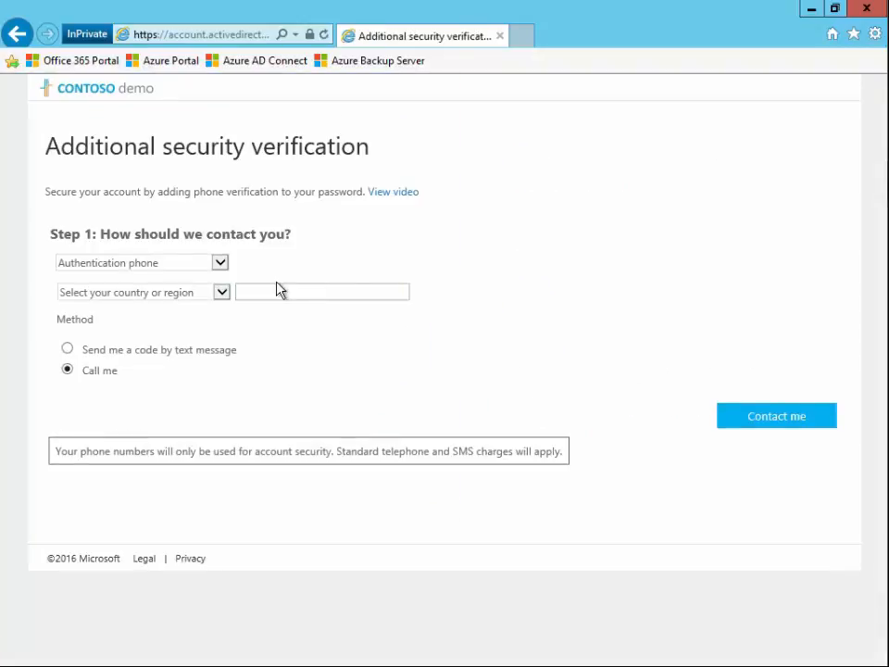
{"action": "left_click", "coordinate": [206, 295]}
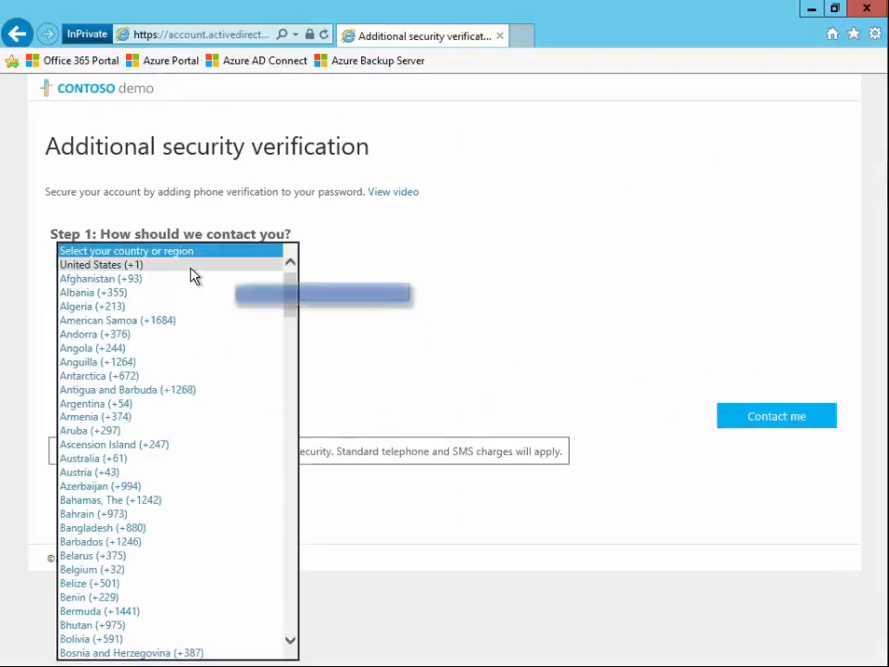
{"action": "left_click", "coordinate": [192, 269]}
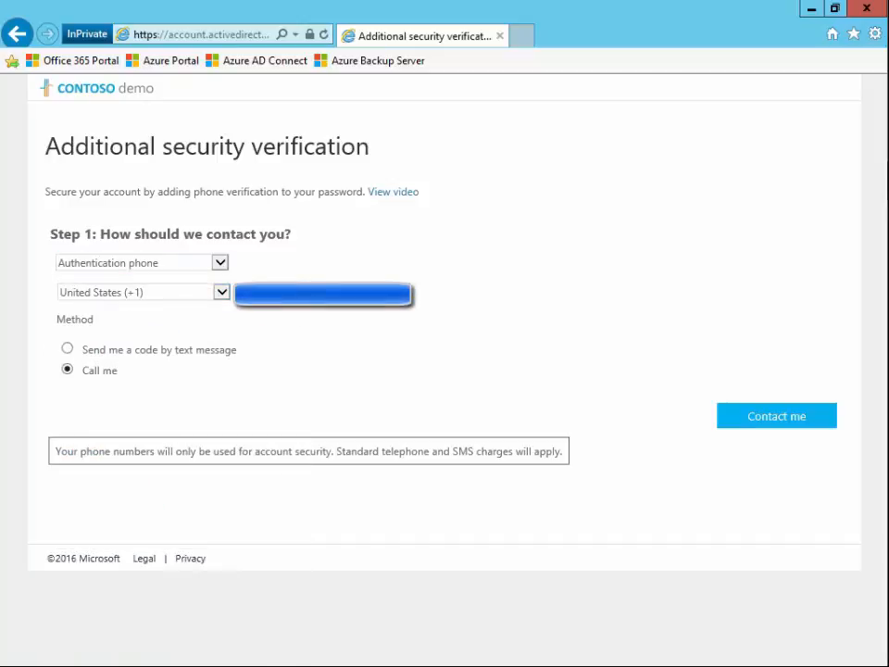
{"action": "left_click", "coordinate": [759, 419]}
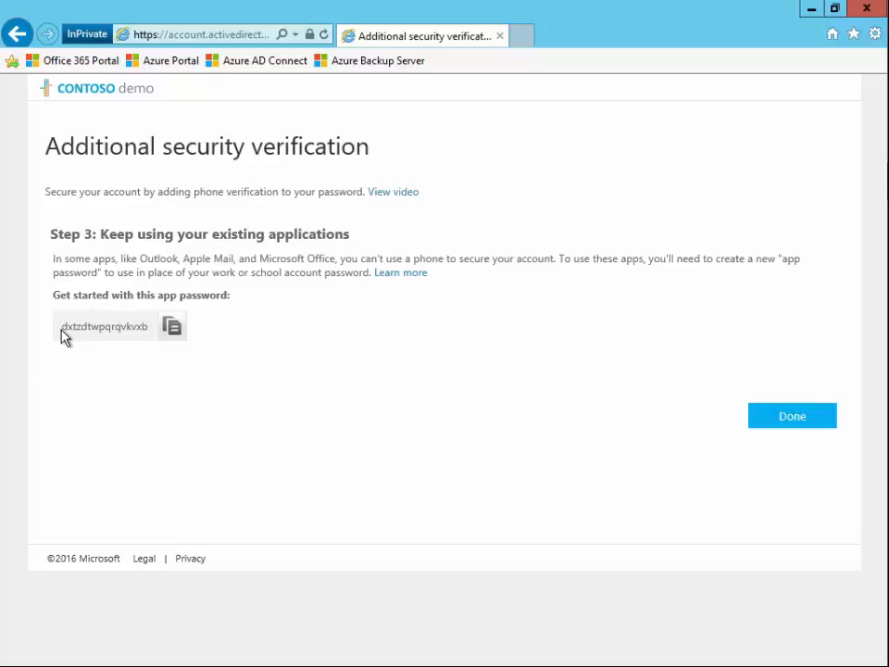
Select the generated app password and finish the security verification setup.
{"action": "left_click_drag", "start_coordinate": [59, 333], "coordinate": [151, 329]}
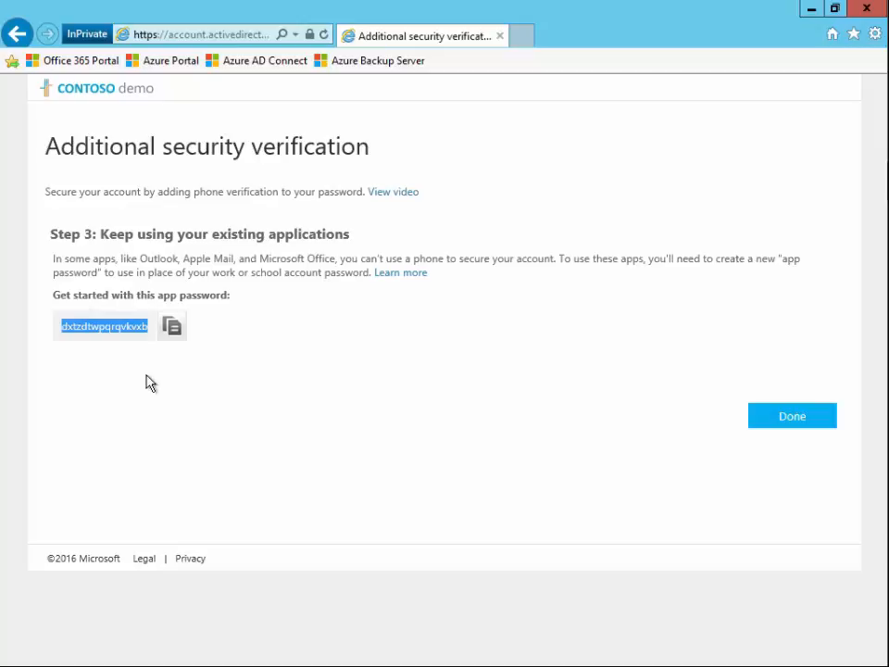
{"action": "left_click", "coordinate": [768, 416]}
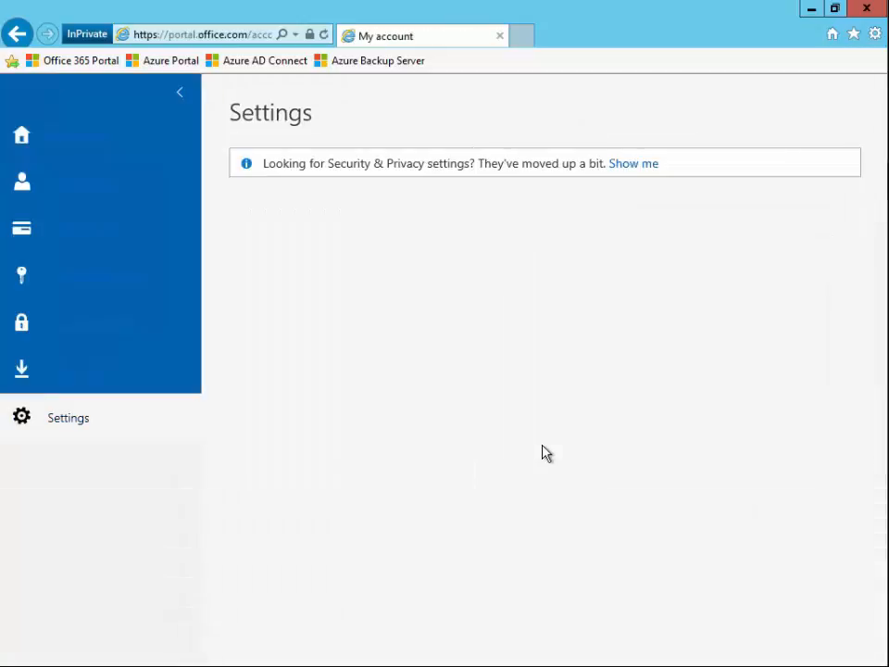
{"action": "mouse_move", "coordinate": [873, 27]}
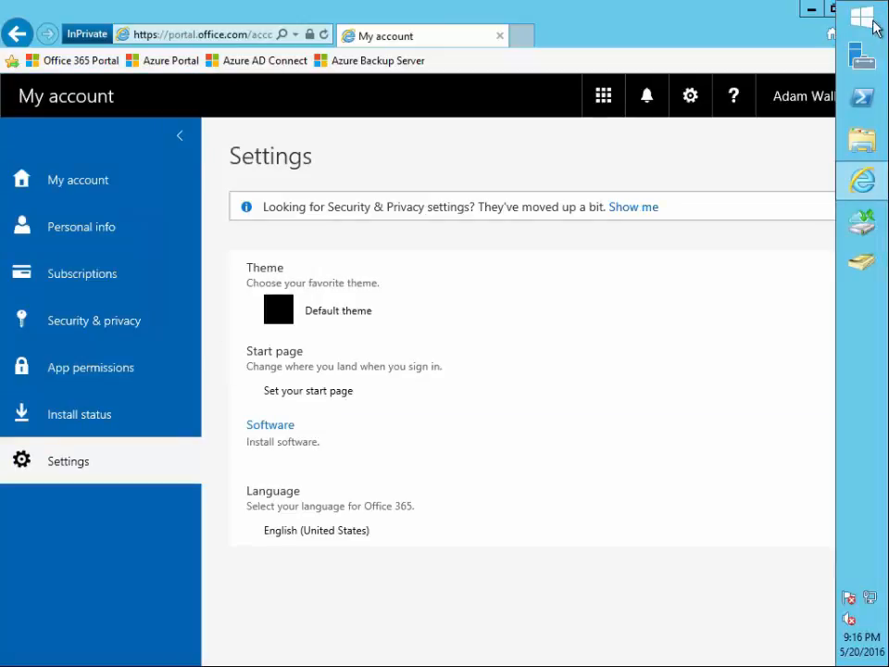
{"action": "mouse_move", "coordinate": [731, 9]}
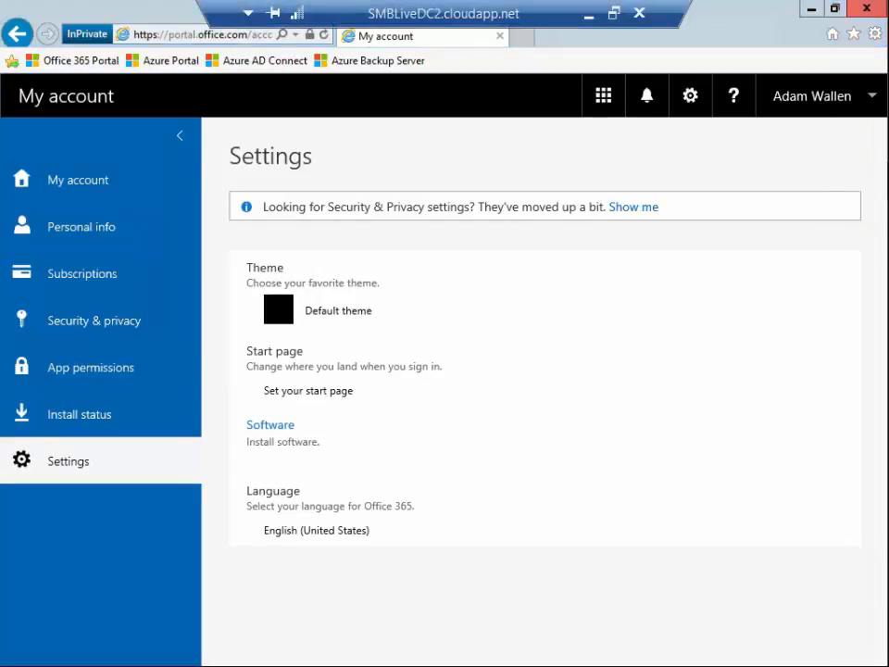